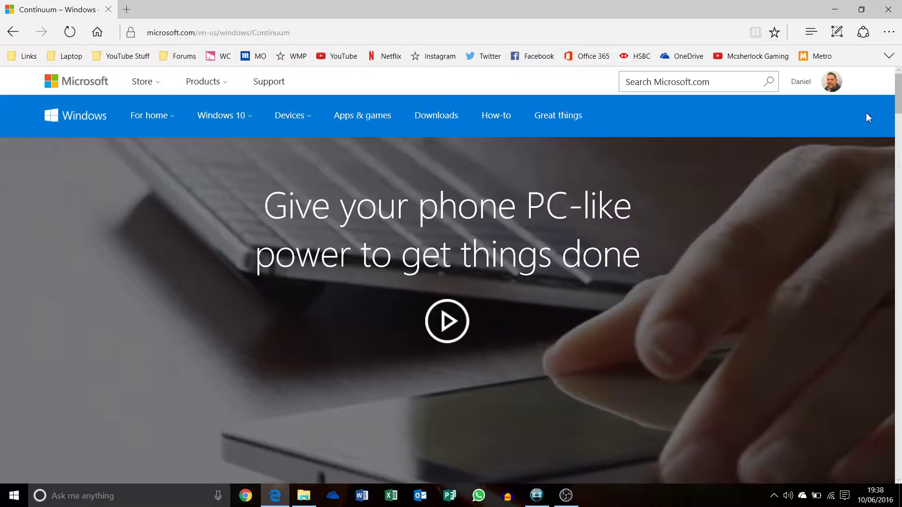
# Scroll the Continuum page in Edge down to the 'Connect through a wired dock' section.
pyautogui.scroll(-3, 538, 222)
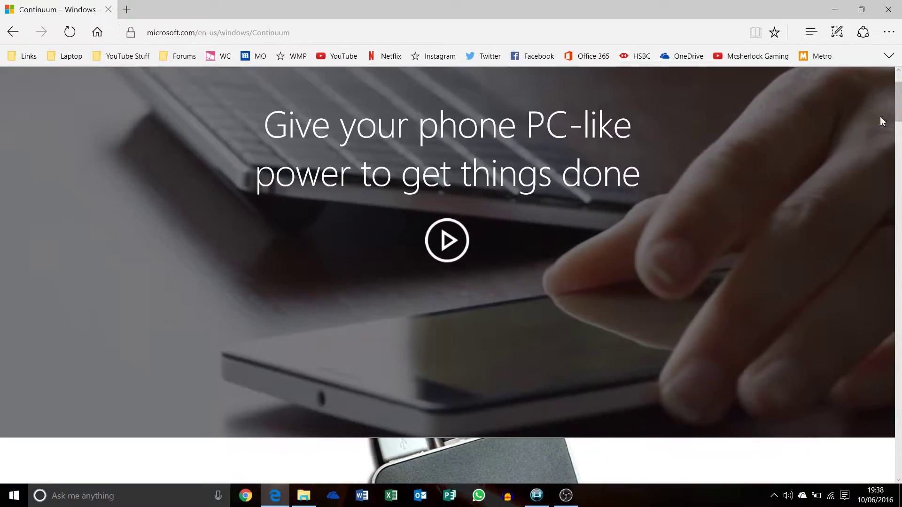
pyautogui.scroll(-5, 538, 222)
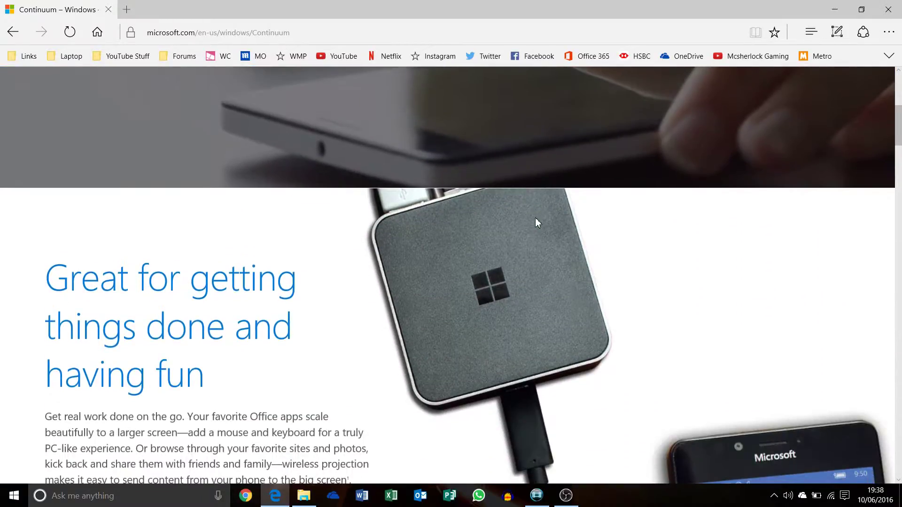
pyautogui.scroll(-7, 538, 222)
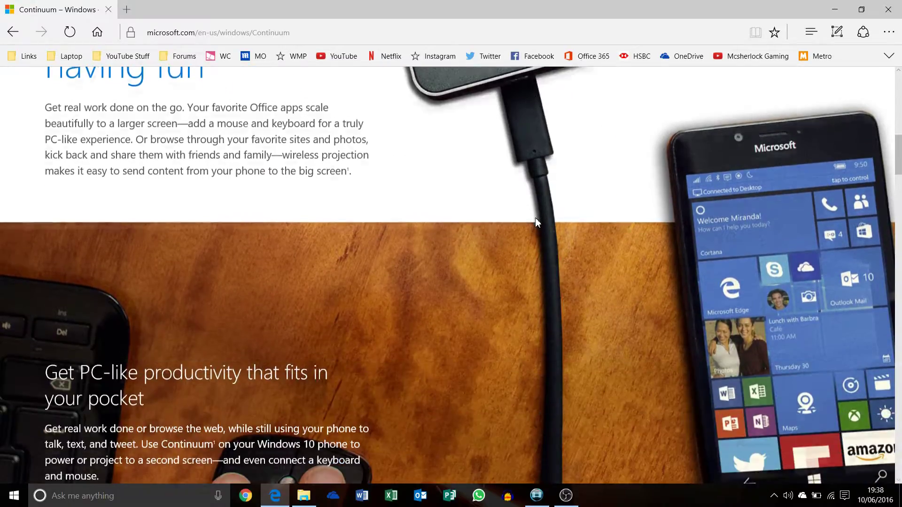
pyautogui.scroll(-10, 432, 282)
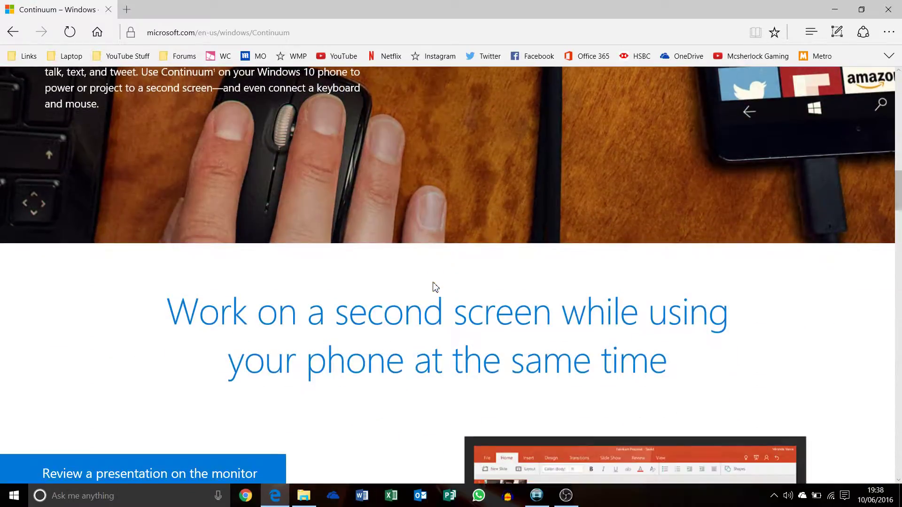
pyautogui.scroll(-12, 117, 216)
pyautogui.scroll(-10, 117, 216)
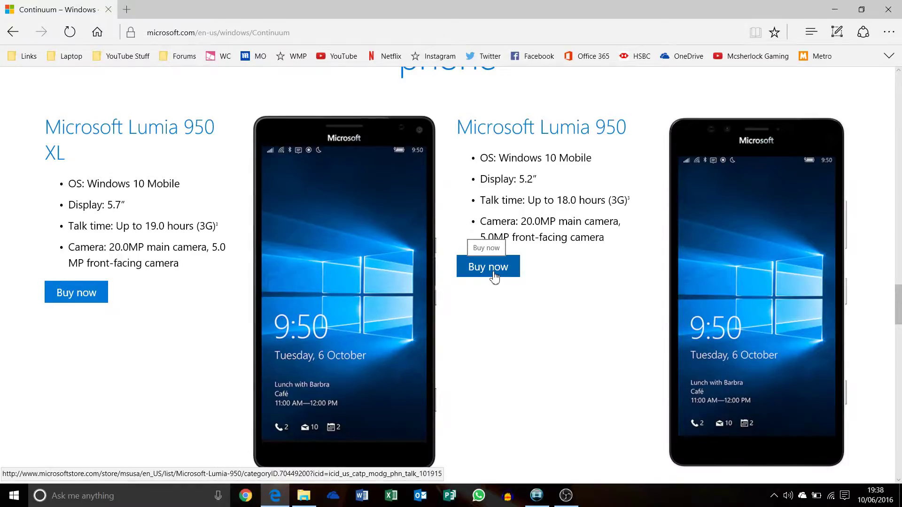
pyautogui.scroll(-9, 494, 277)
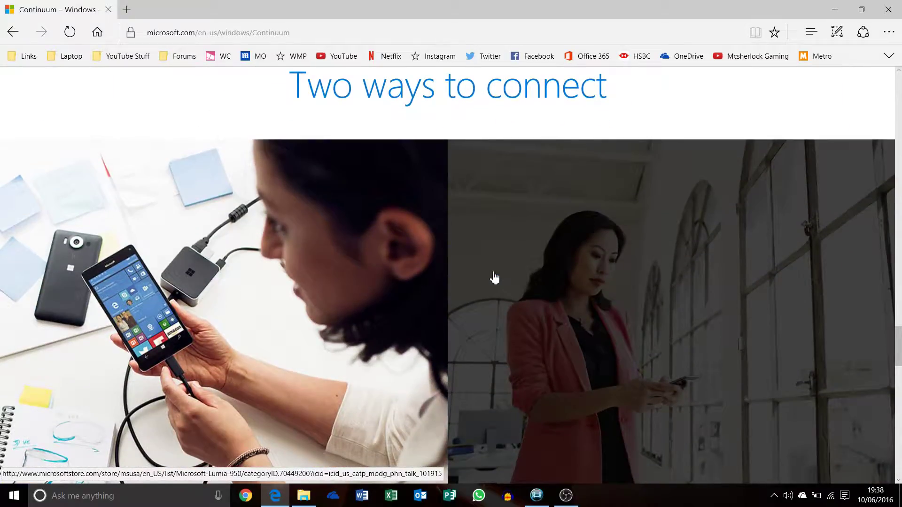
pyautogui.scroll(-1, 494, 277)
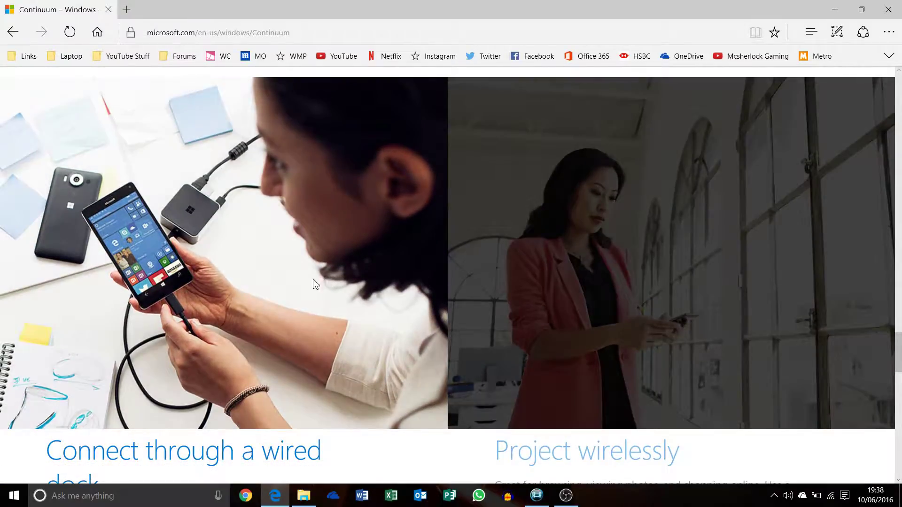
pyautogui.scroll(-5, 280, 290)
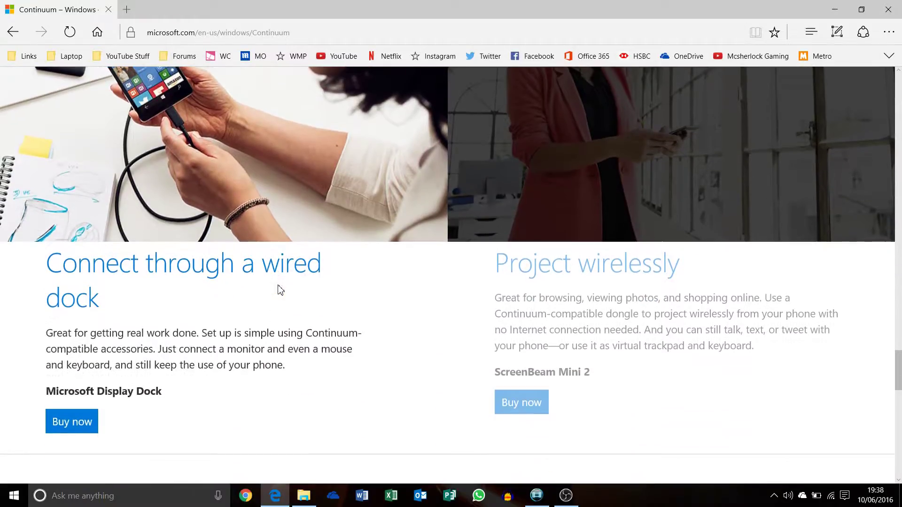
pyautogui.scroll(-3, 306, 328)
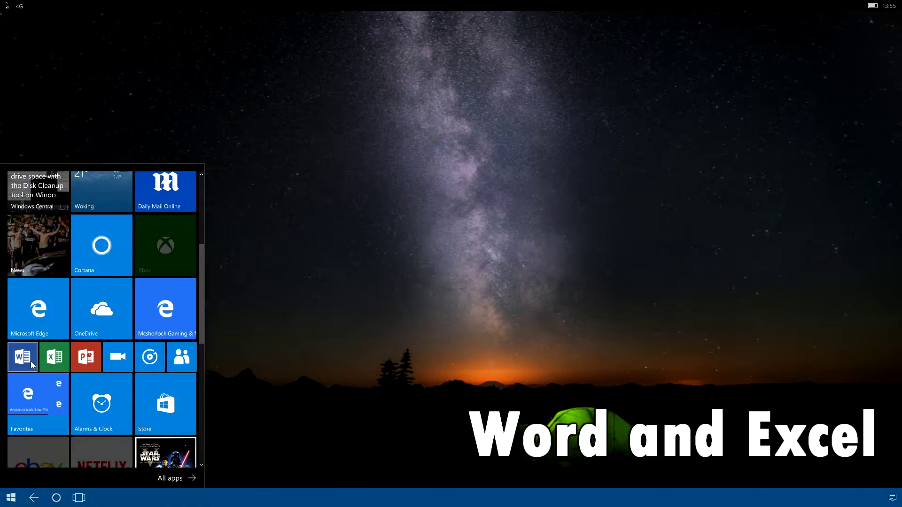
# Launch Word and open 'Loan form 950 seeding pack' from the Recent list.
pyautogui.click(31, 364)
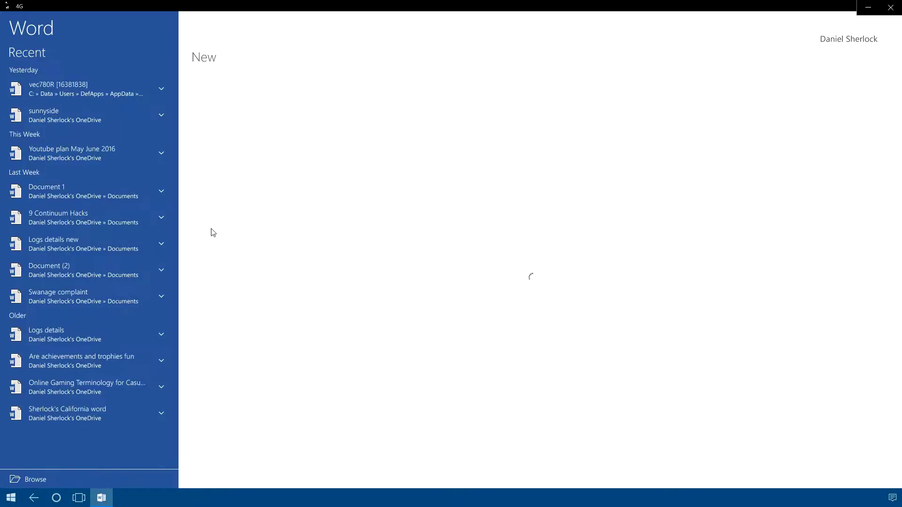
pyautogui.scroll(-5, 103, 87)
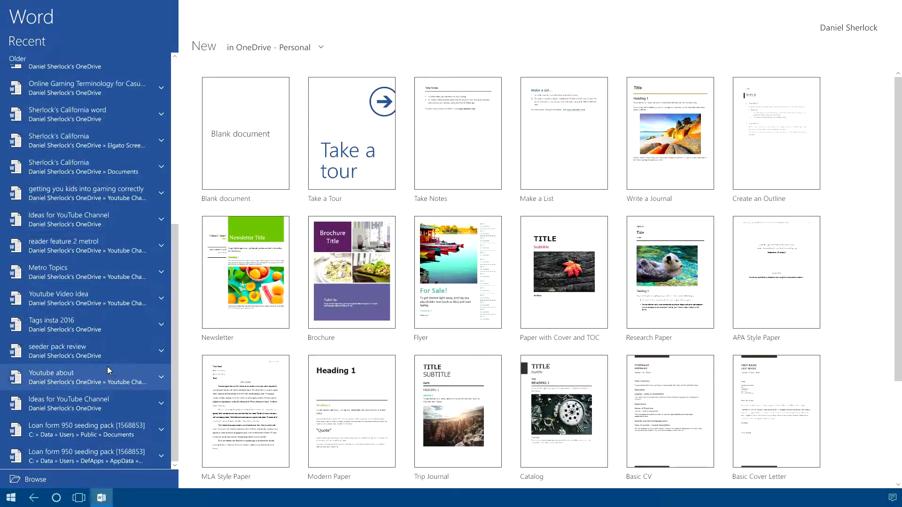
pyautogui.click(100, 438)
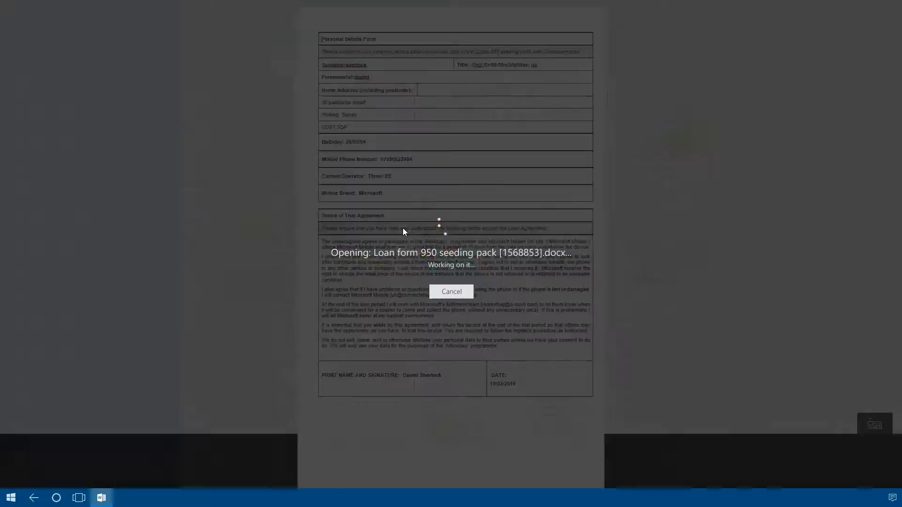
# Read down the loan form document, then launch Excel from Start.
pyautogui.scroll(-4, 408, 239)
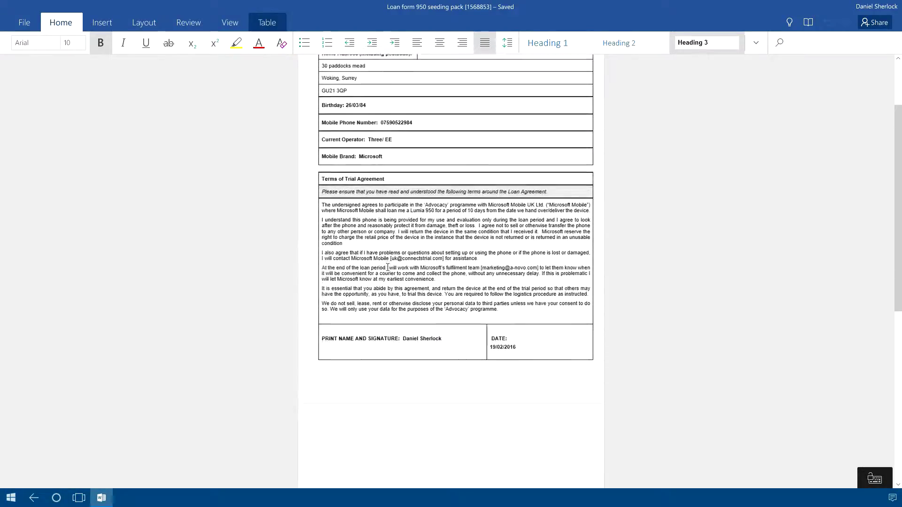
pyautogui.scroll(-4, 388, 267)
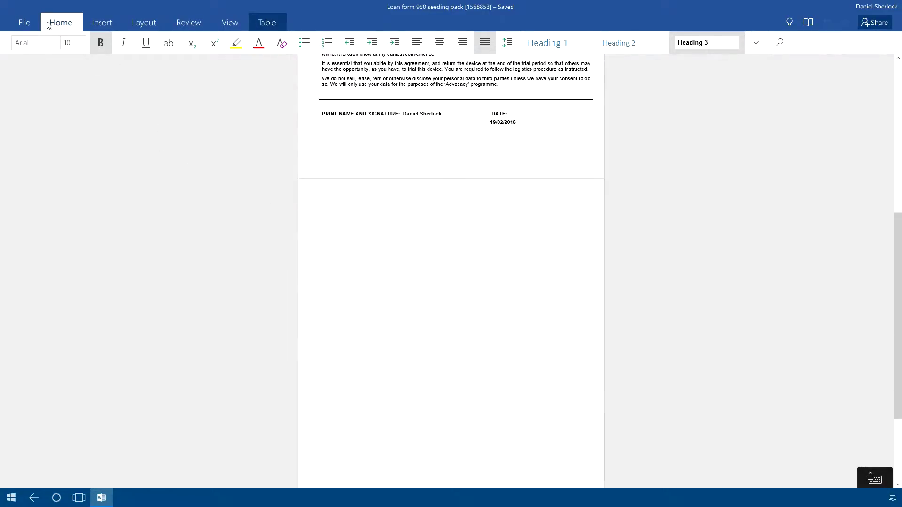
pyautogui.press('super')
pyautogui.click(56, 428)
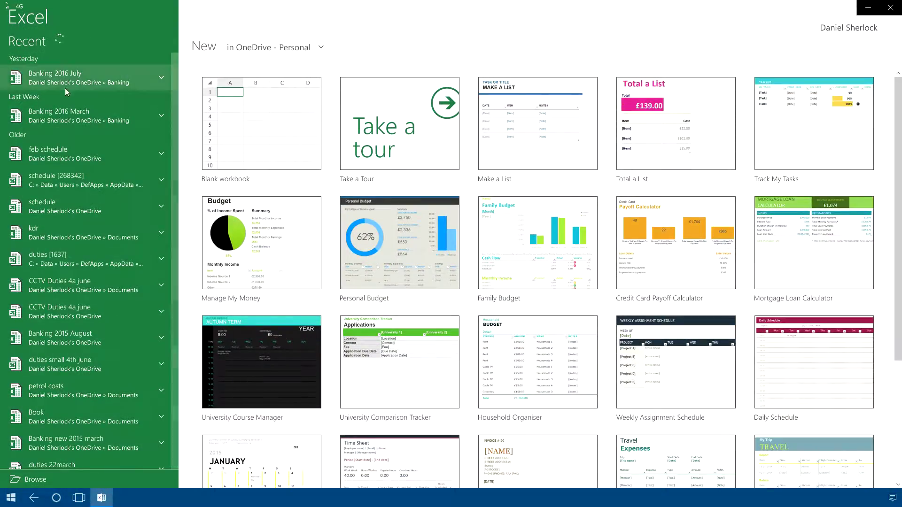
# Open the 'Banking 2016 July' workbook from Excel's Recent list.
pyautogui.click(120, 83)
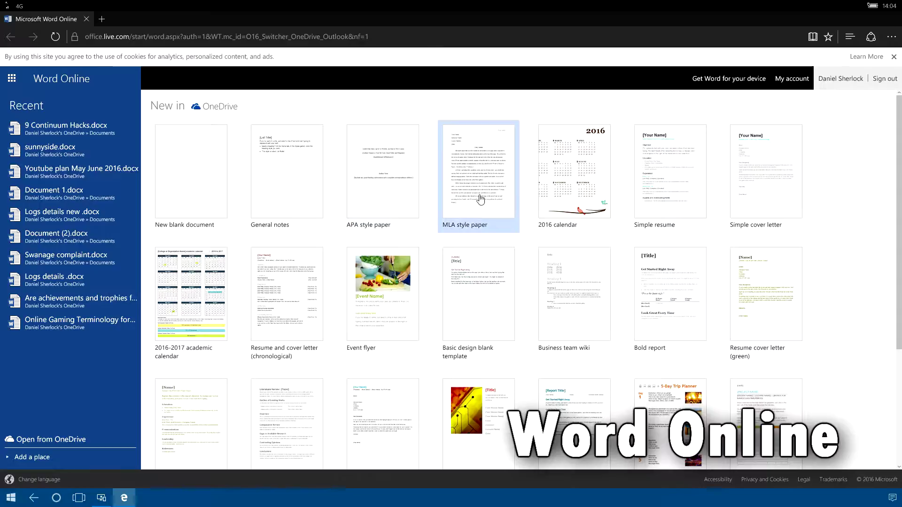
# Create a new Word Online document from the Event flyer template.
pyautogui.click(371, 289)
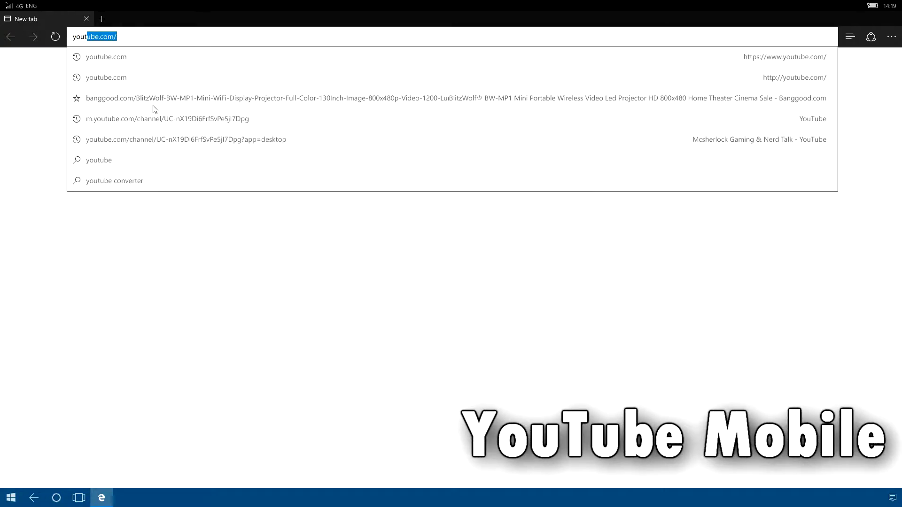
# Load youtube.com in Edge and switch it to YouTube's desktop site.
pyautogui.write('ube.com/')
pyautogui.press('Return')
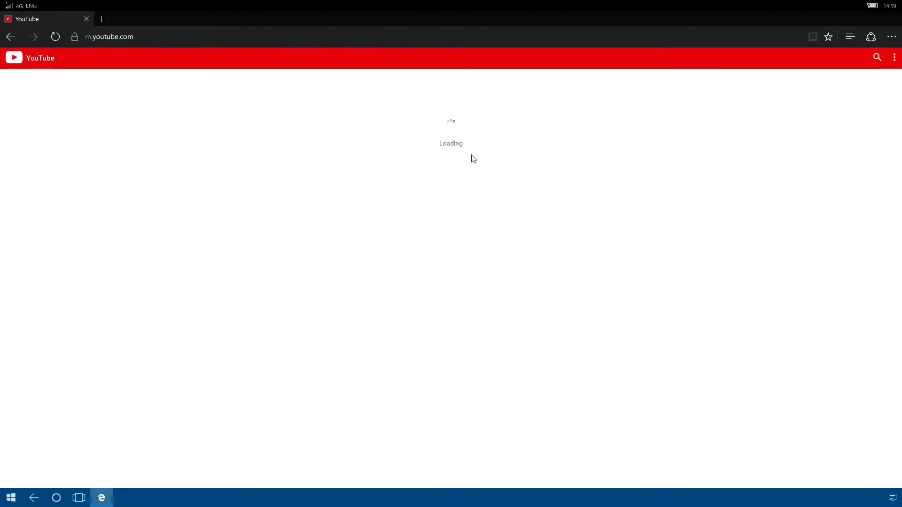
pyautogui.click(889, 59)
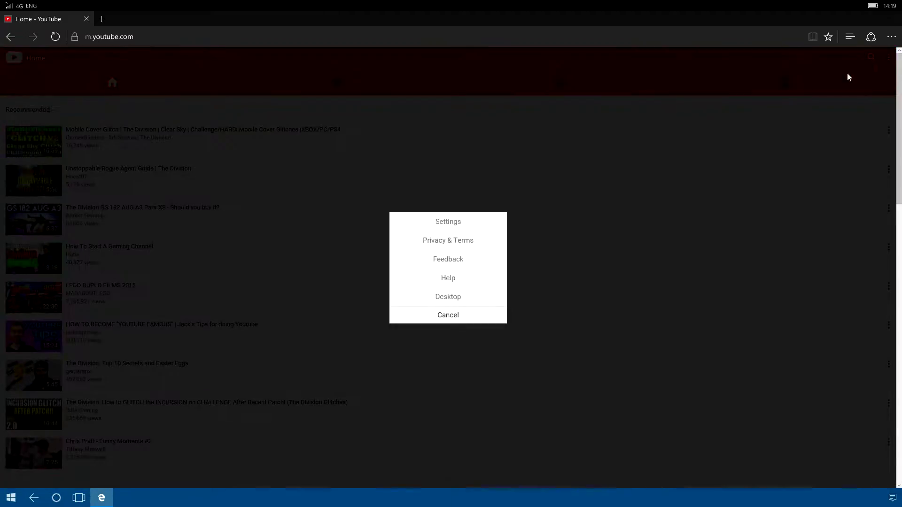
pyautogui.click(444, 297)
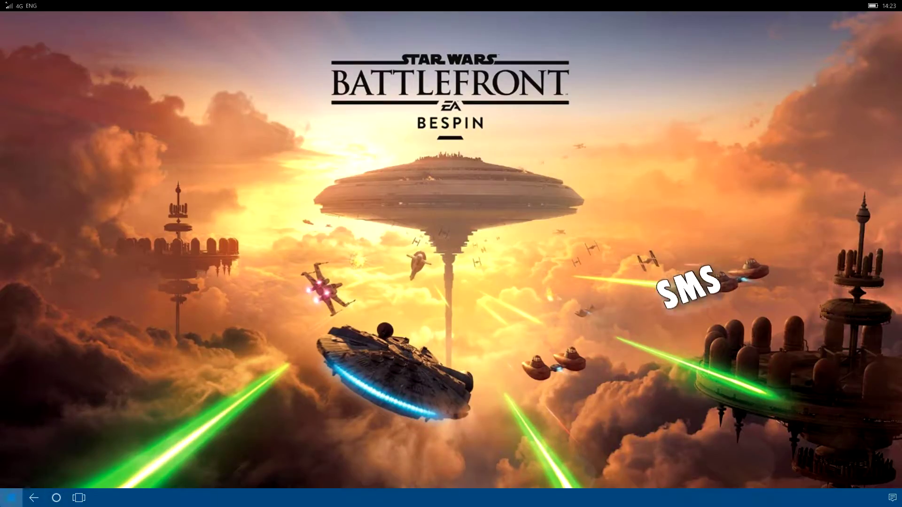
# Send 'Hi, mum how r u today?' in Mum's Messaging conversation, then bring up Task View.
pyautogui.click(10, 497)
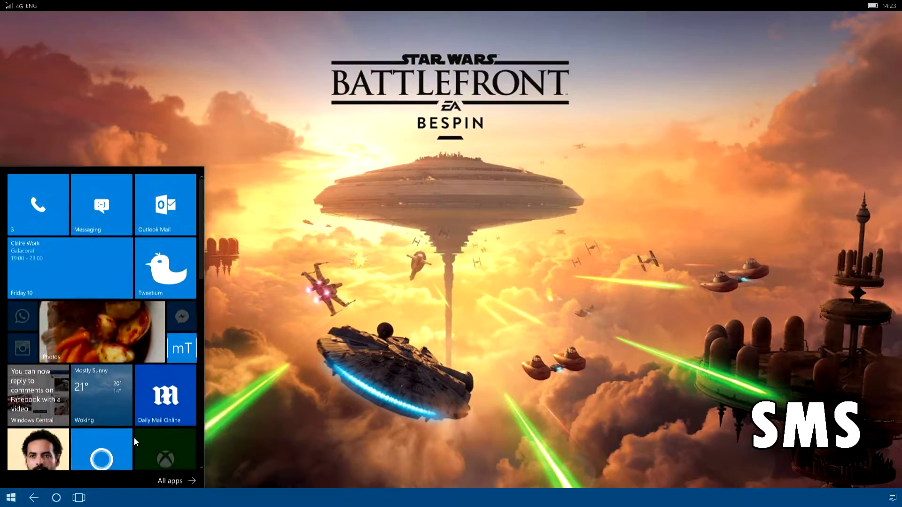
pyautogui.click(104, 218)
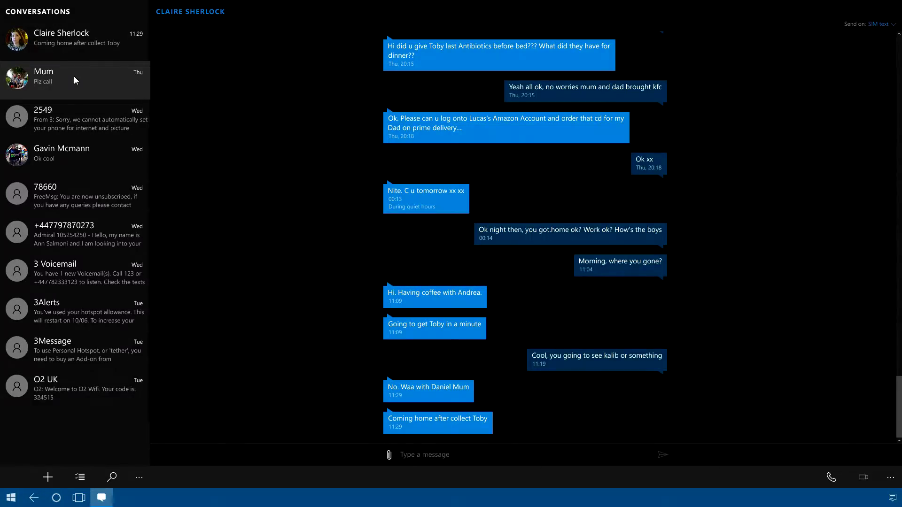
pyautogui.click(74, 80)
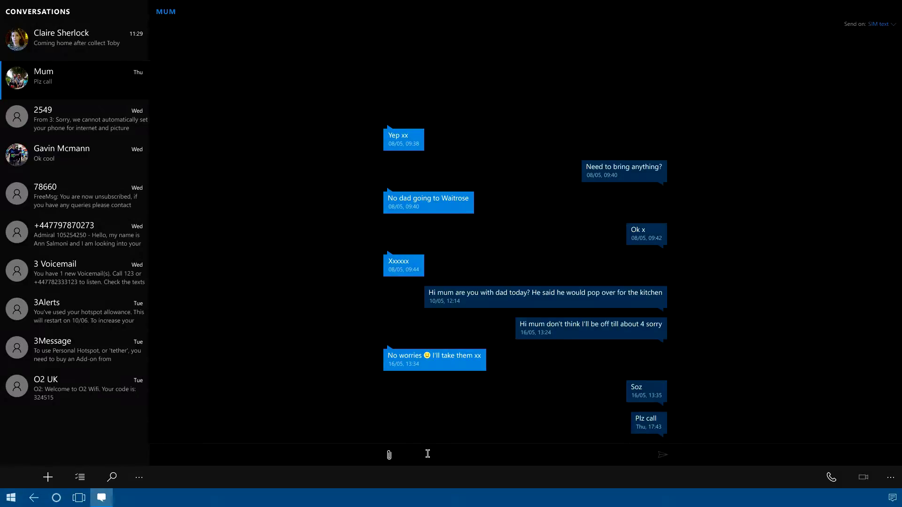
pyautogui.write('Hi')
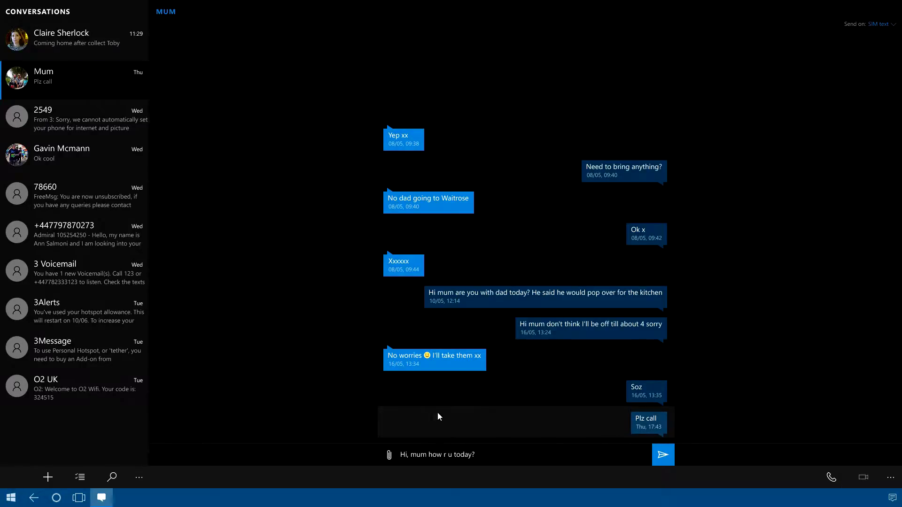
pyautogui.click(663, 455)
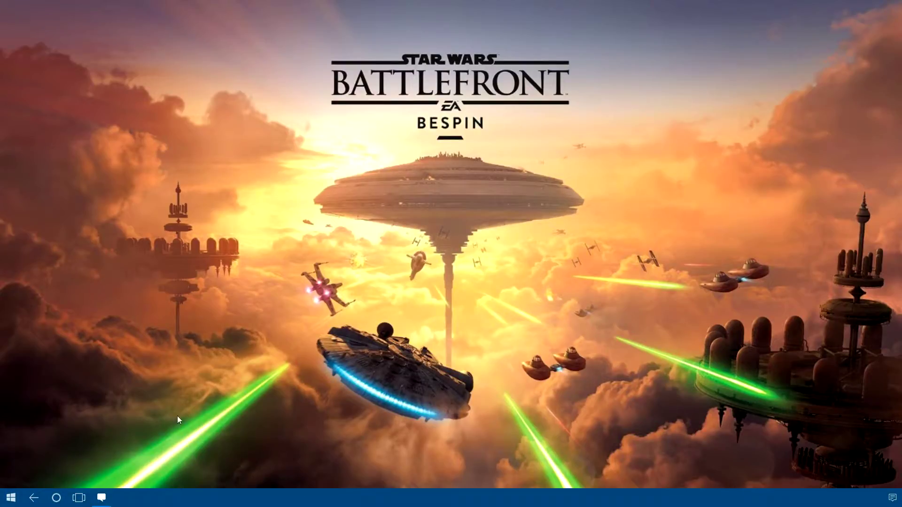
pyautogui.click(79, 497)
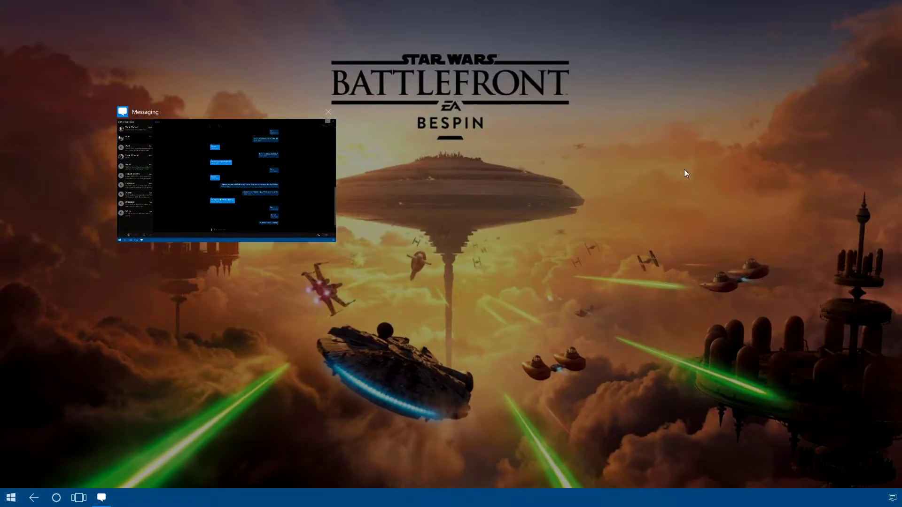
# In Mum's Action Center notification, type the reply 'All good, just doing a YouTube Video! Hows Dad'.
pyautogui.click(74, 496)
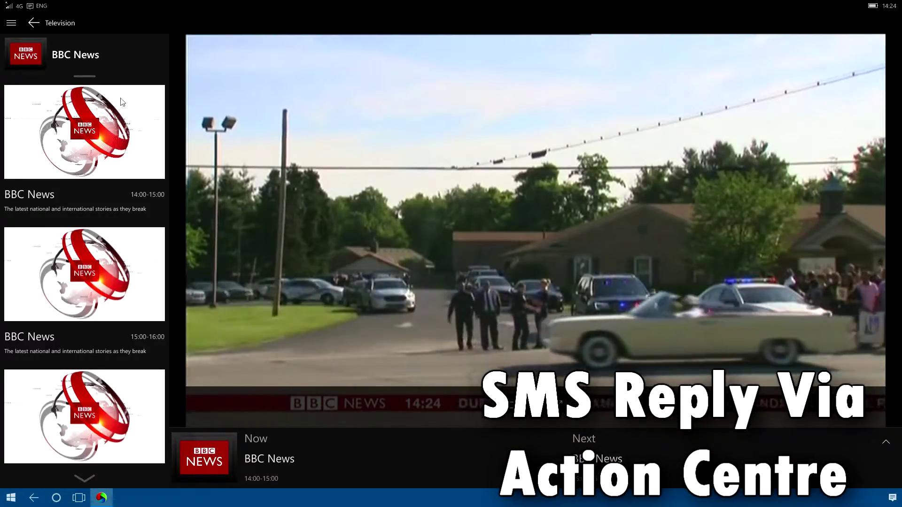
pyautogui.moveTo(761, 390)
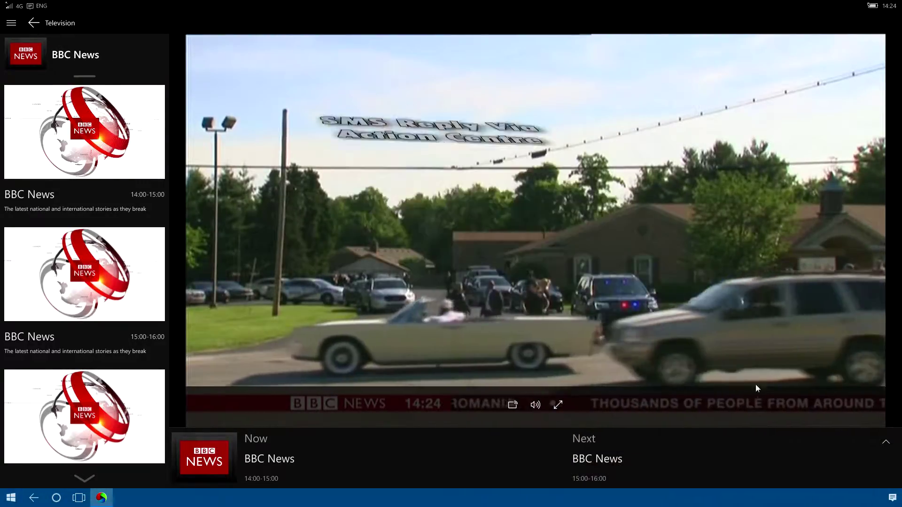
pyautogui.click(892, 498)
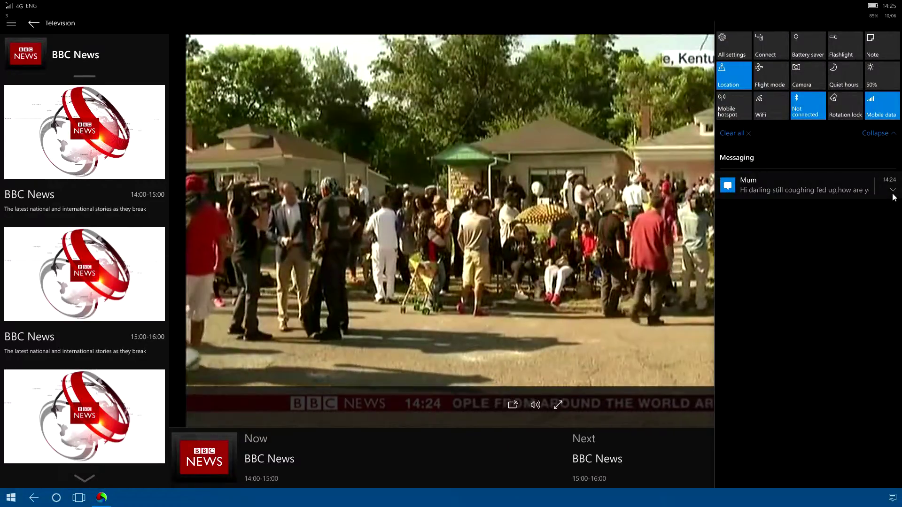
pyautogui.click(893, 193)
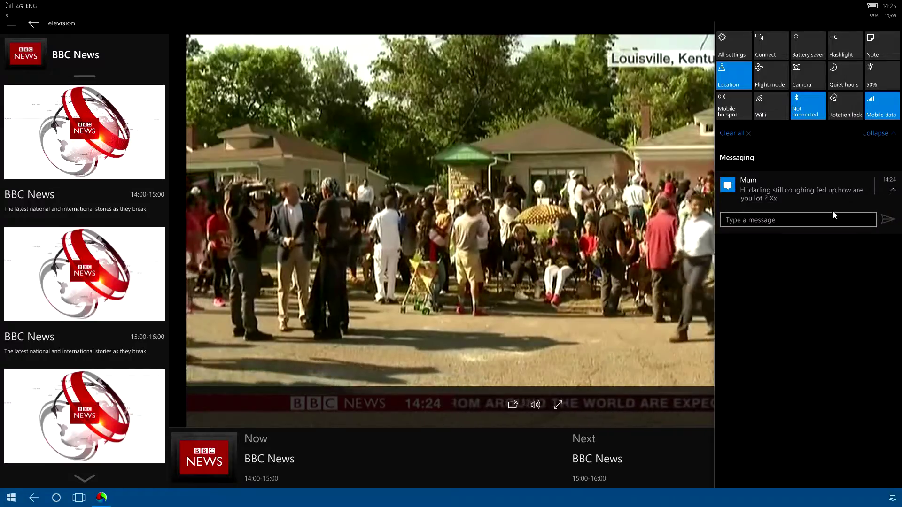
pyautogui.write('All goo')
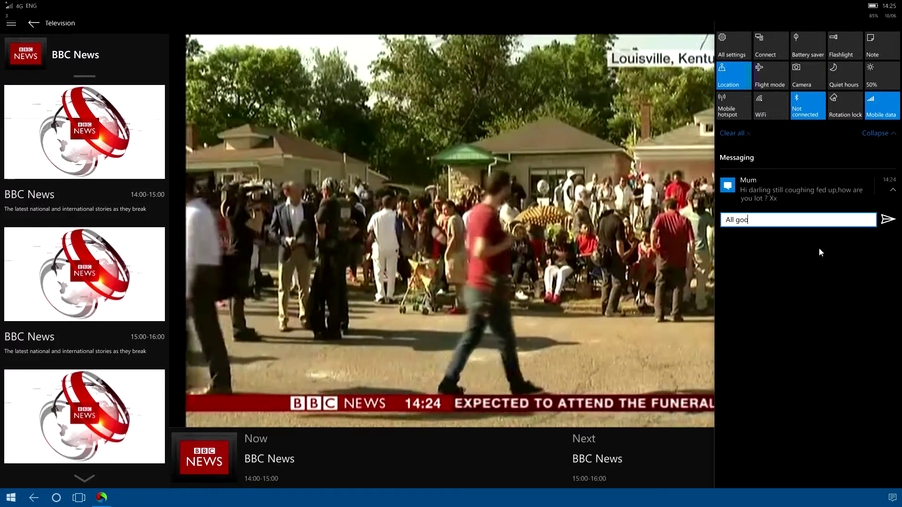
pyautogui.write('d, just')
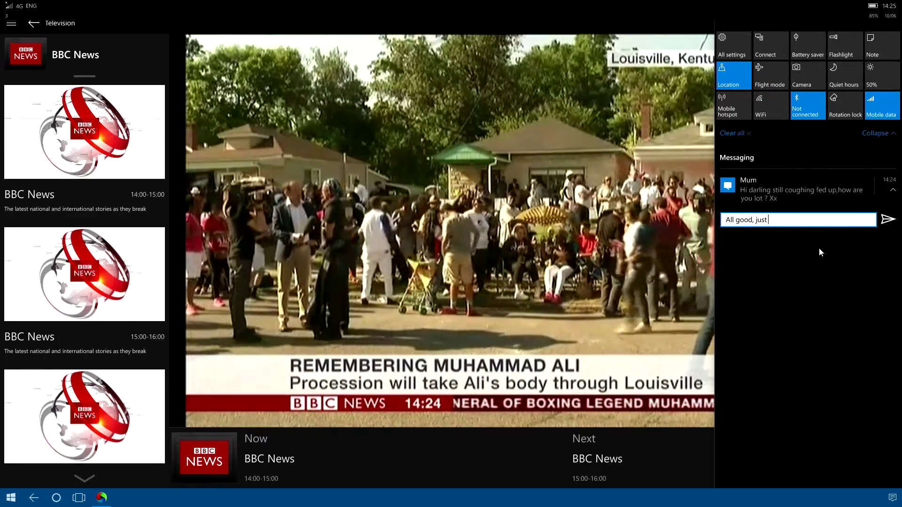
pyautogui.write(' doing a YouTuy')
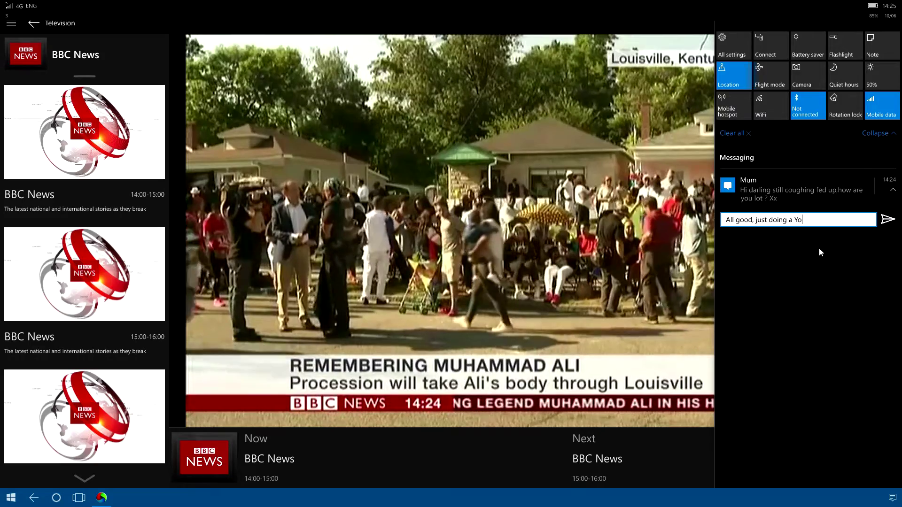
pyautogui.press('BackSpace')
pyautogui.write('be Video!')
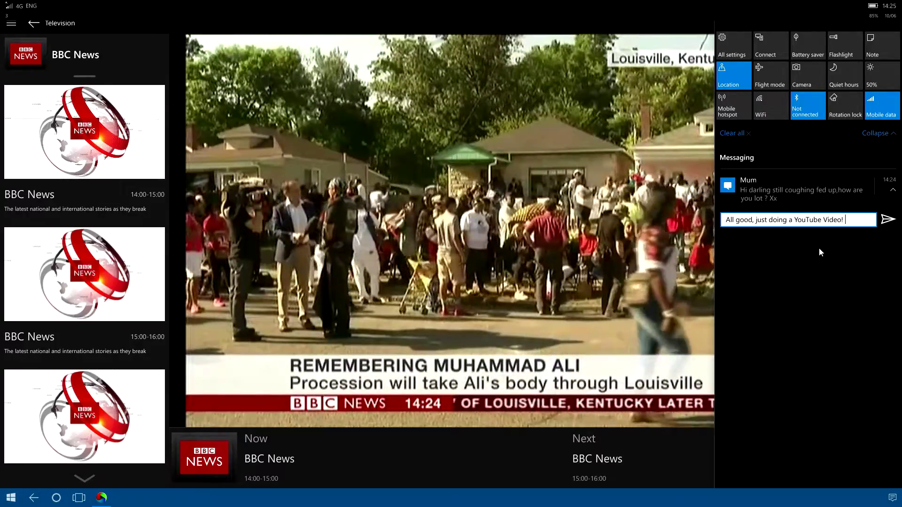
pyautogui.write(' Hows Dad')
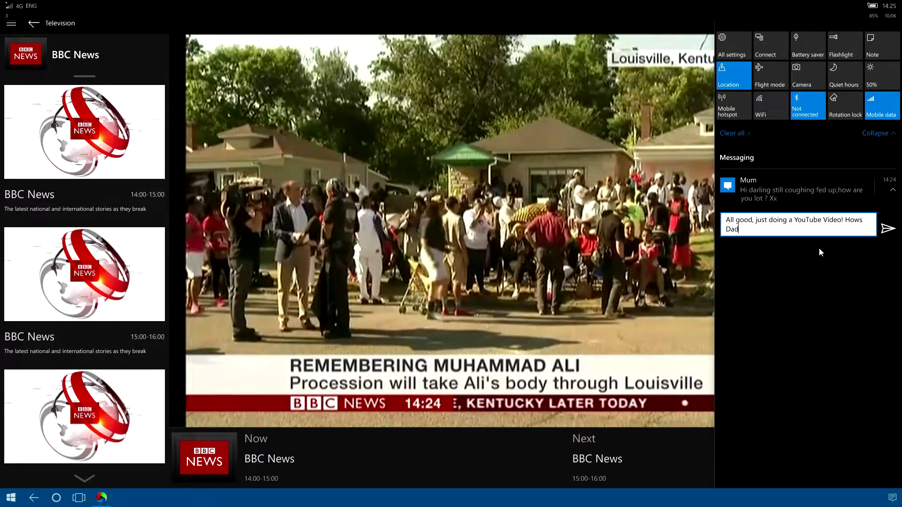
# Send the quick reply to Mum and expand the Favorites tiles in Start.
pyautogui.click(887, 238)
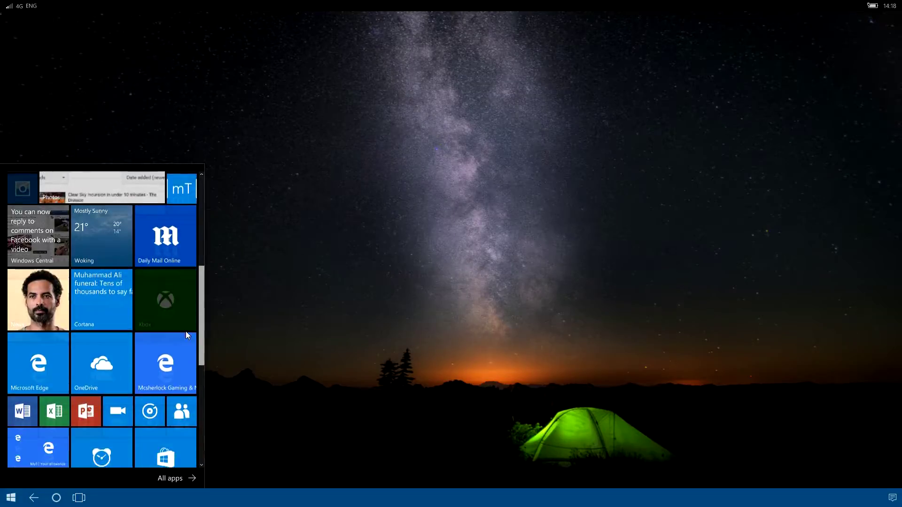
pyautogui.scroll(-3, 185, 331)
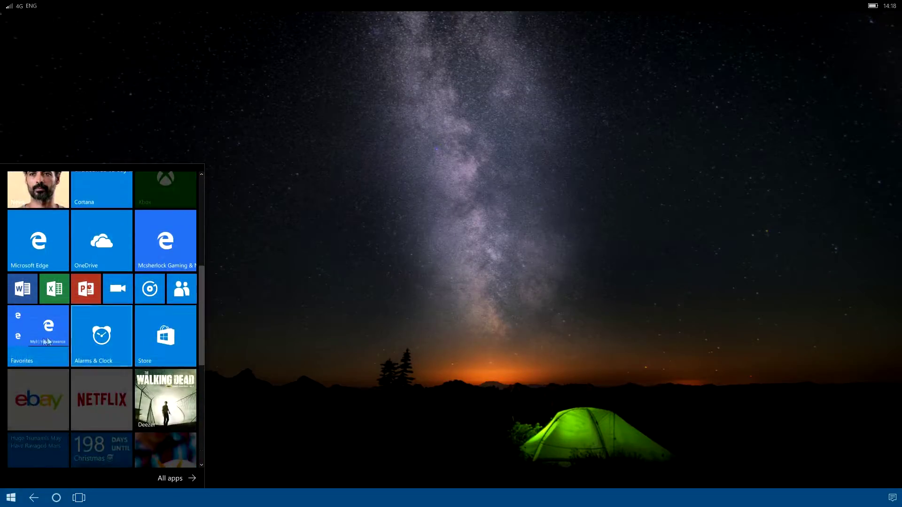
pyautogui.click(15, 316)
# Open Outlook.com and bring up the context menu for the Toby Carvery breakfast email.
pyautogui.scroll(-3, 37, 313)
pyautogui.scroll(-1, 94, 393)
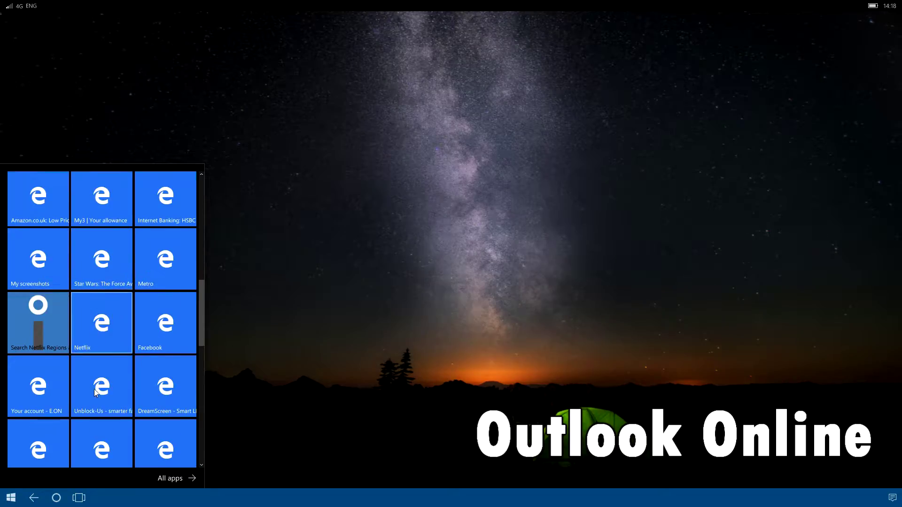
pyautogui.scroll(-1, 97, 404)
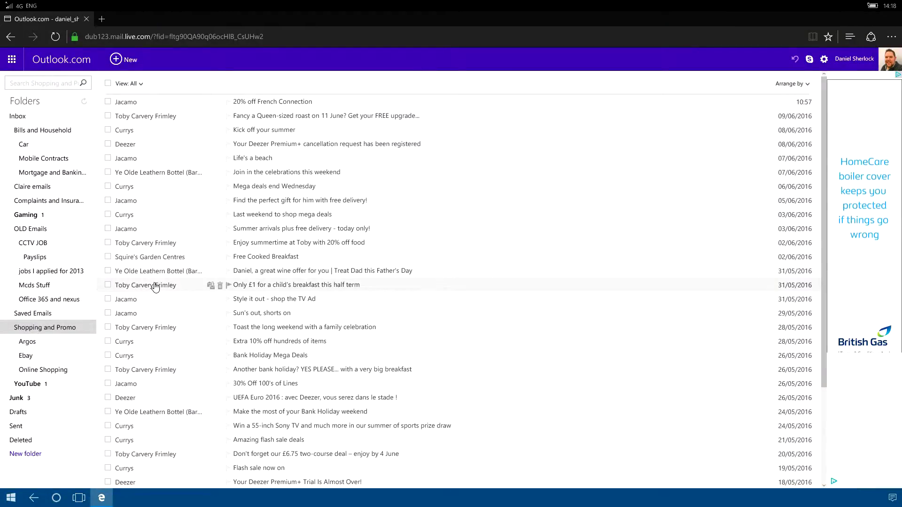
pyautogui.rightClick(156, 287)
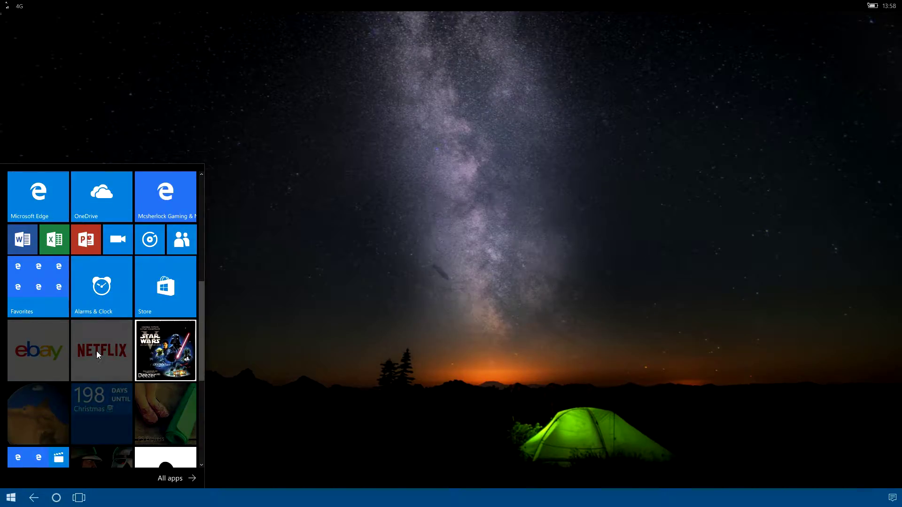
# After the Netflix app is refused on the big screen, open Netflix's website from the Favorites tiles.
pyautogui.click(97, 351)
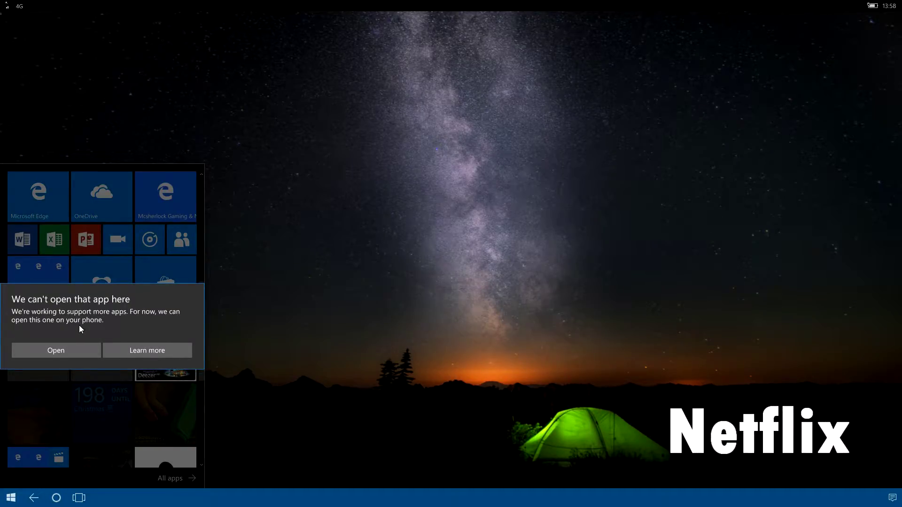
pyautogui.press('Escape')
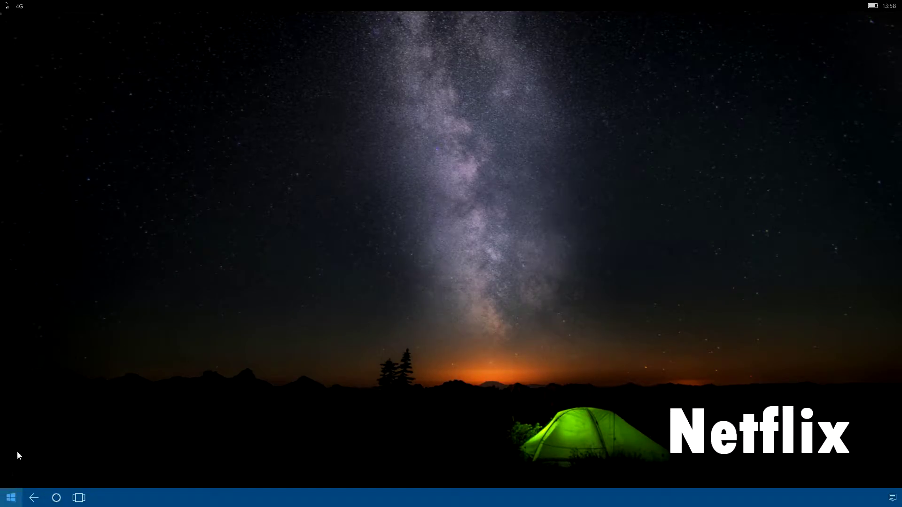
pyautogui.press('super')
pyautogui.scroll(-3, 41, 381)
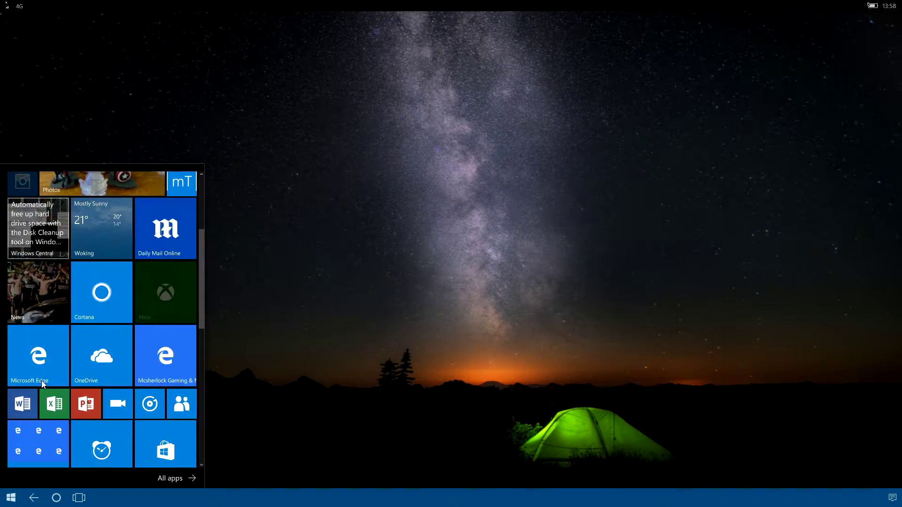
pyautogui.click(30, 454)
pyautogui.scroll(-3, 68, 390)
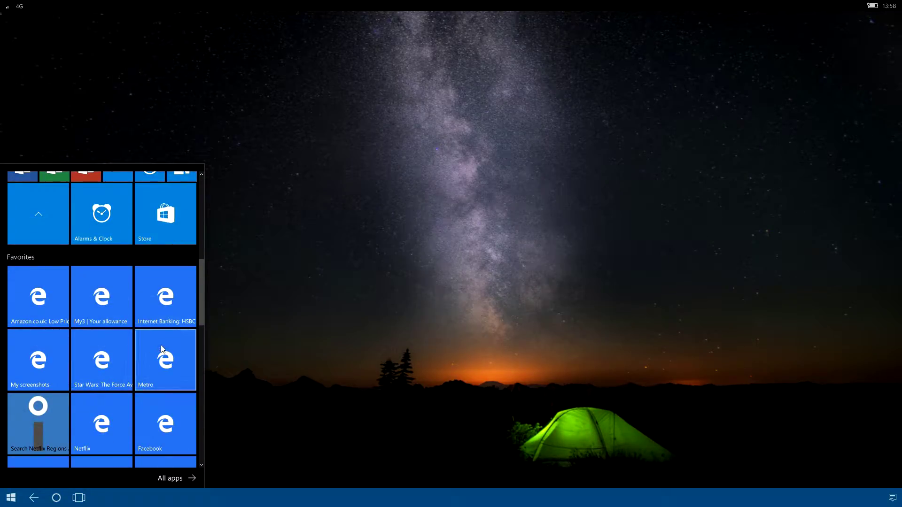
pyautogui.click(149, 351)
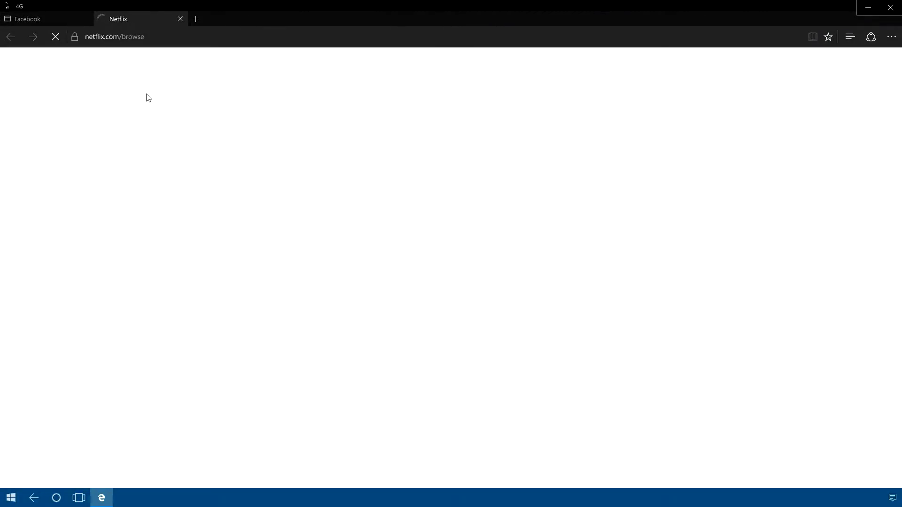
# Close the Facebook tab, pick the first Netflix profile and play Captain America: The Winter Soldier.
pyautogui.click(85, 19)
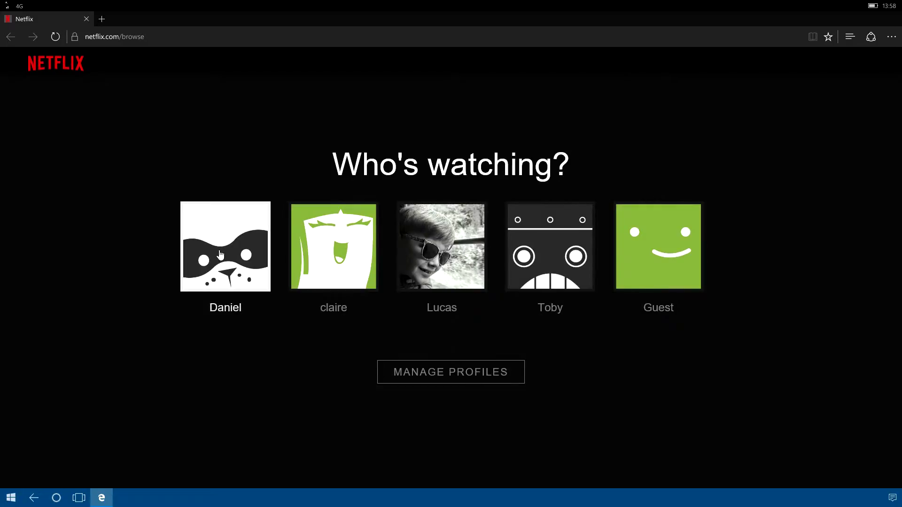
pyautogui.click(220, 254)
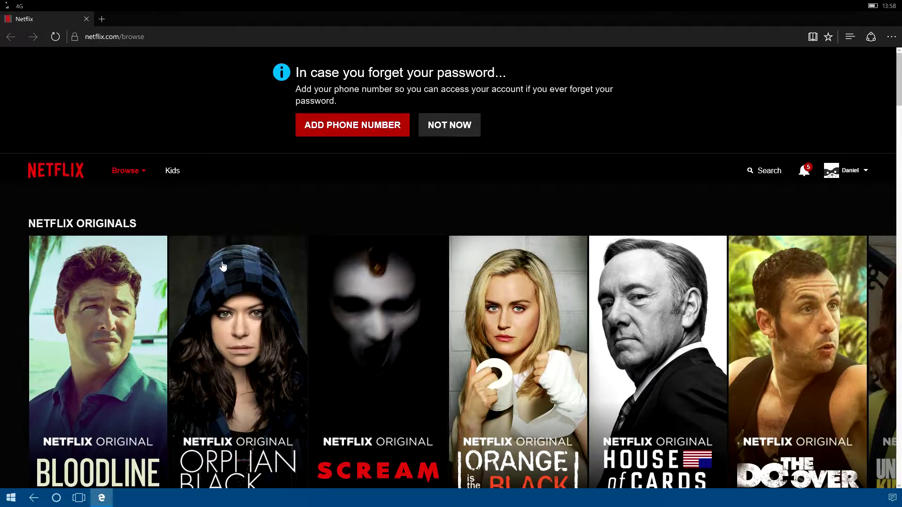
pyautogui.scroll(-4, 275, 280)
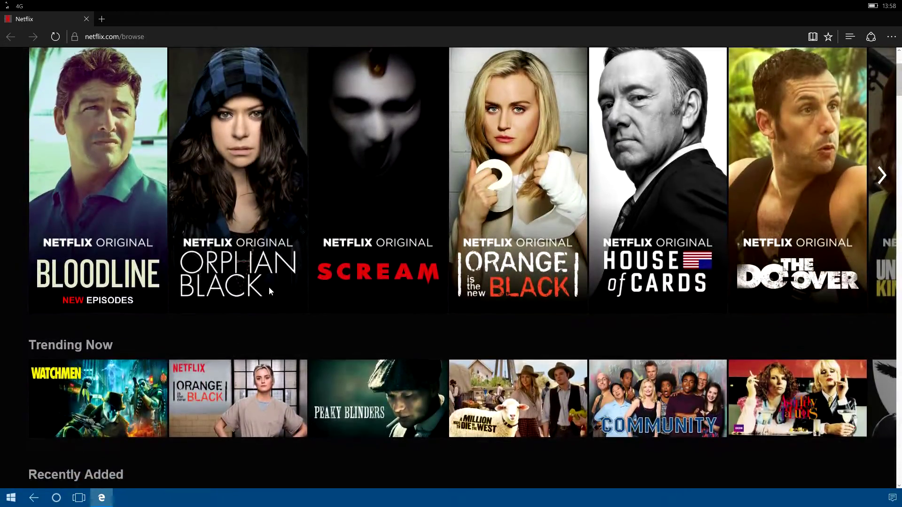
pyautogui.scroll(-4, 264, 289)
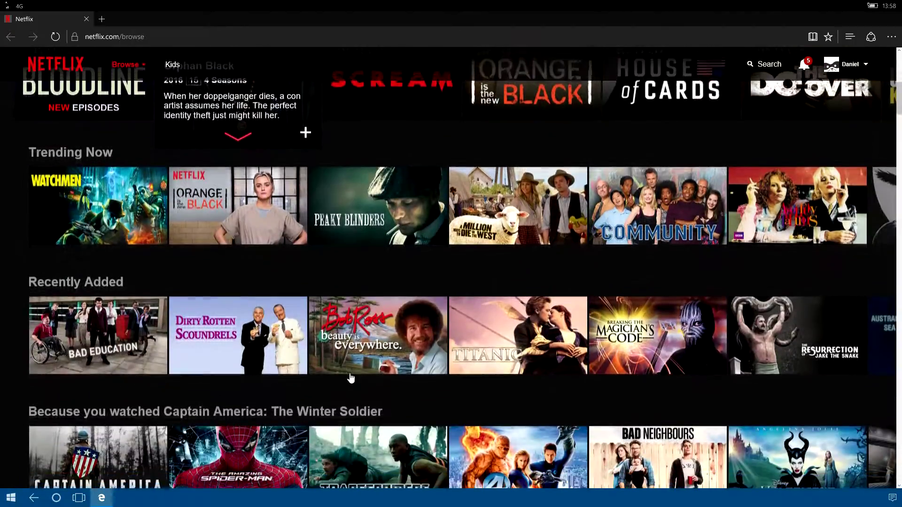
pyautogui.scroll(-4, 150, 341)
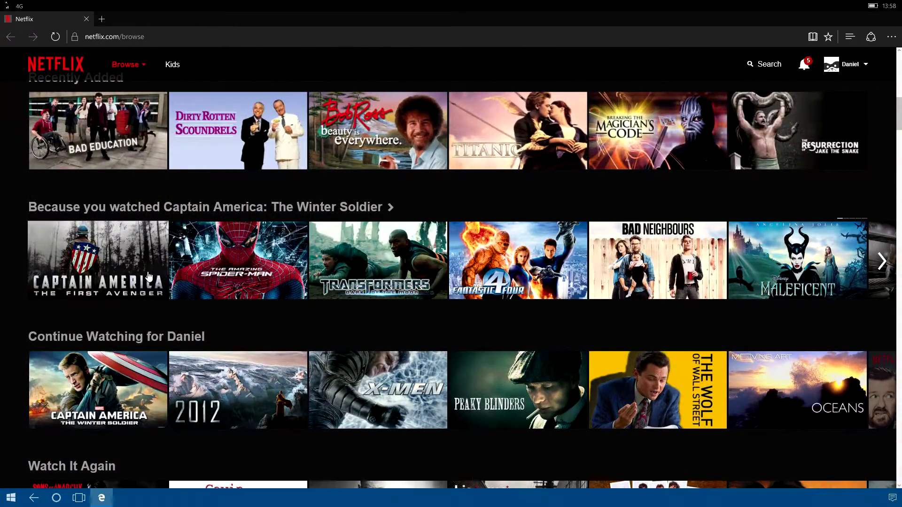
pyautogui.click(156, 241)
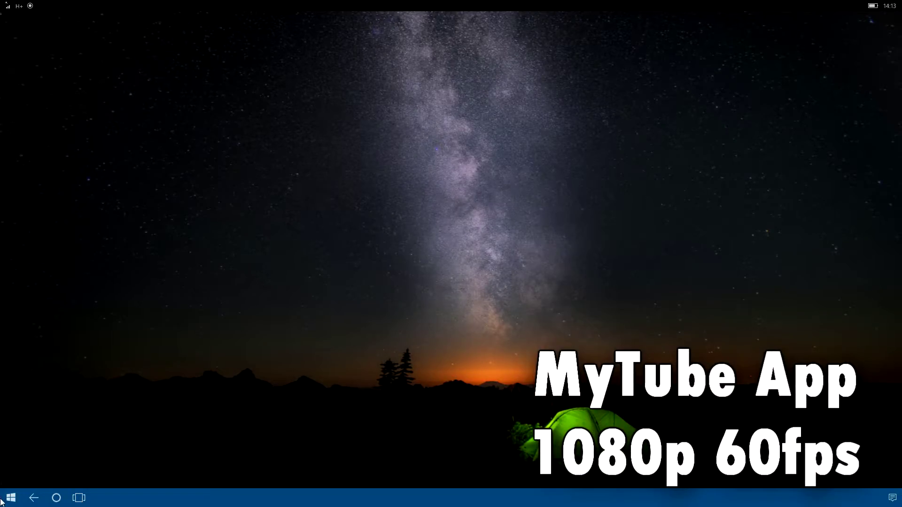
# Launch MyTube from the Start tiles and search for 'doom 960m'.
pyautogui.click(7, 502)
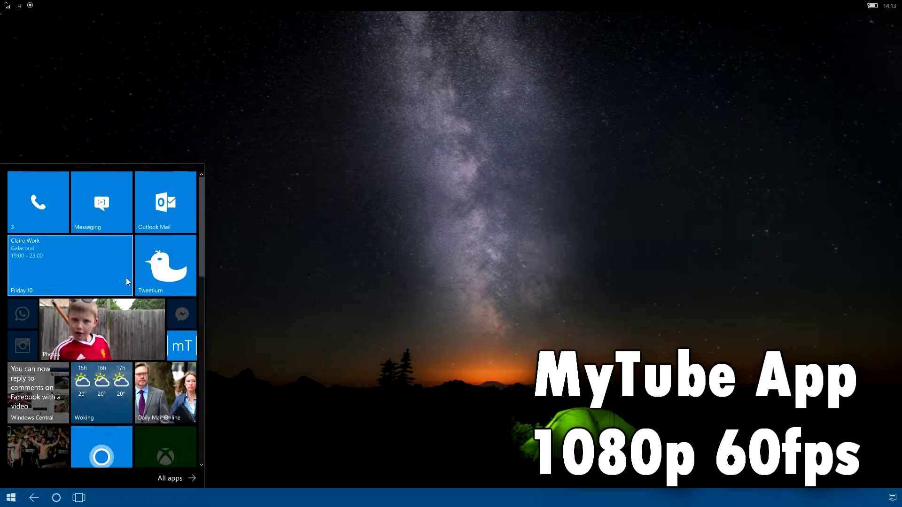
pyautogui.click(179, 354)
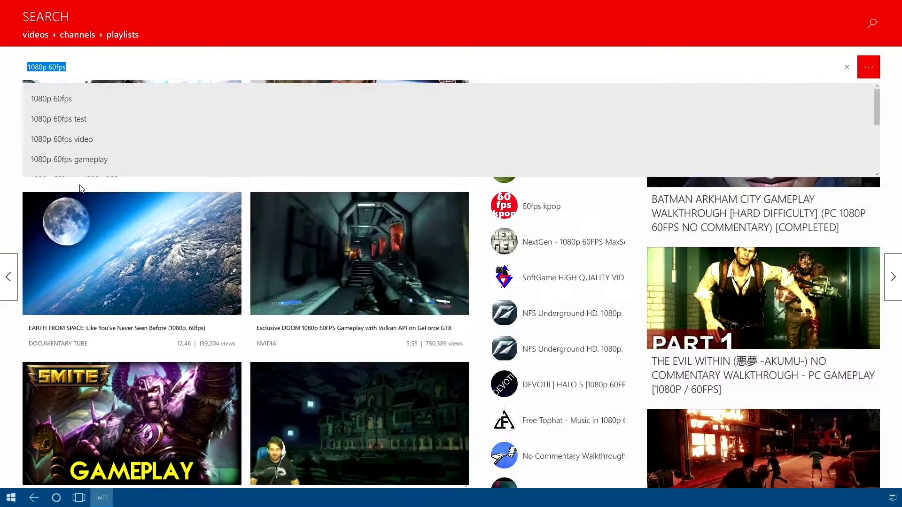
pyautogui.write('oom')
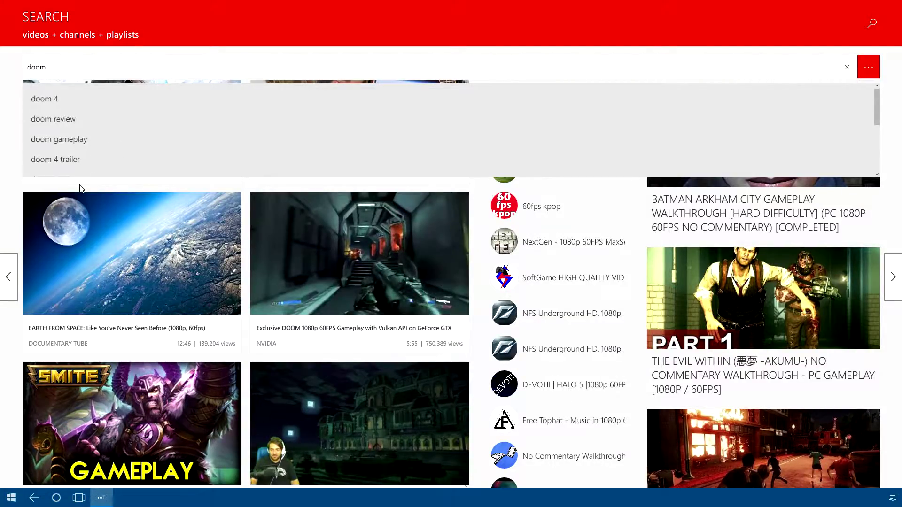
pyautogui.write(' 960m')
pyautogui.press('Return')
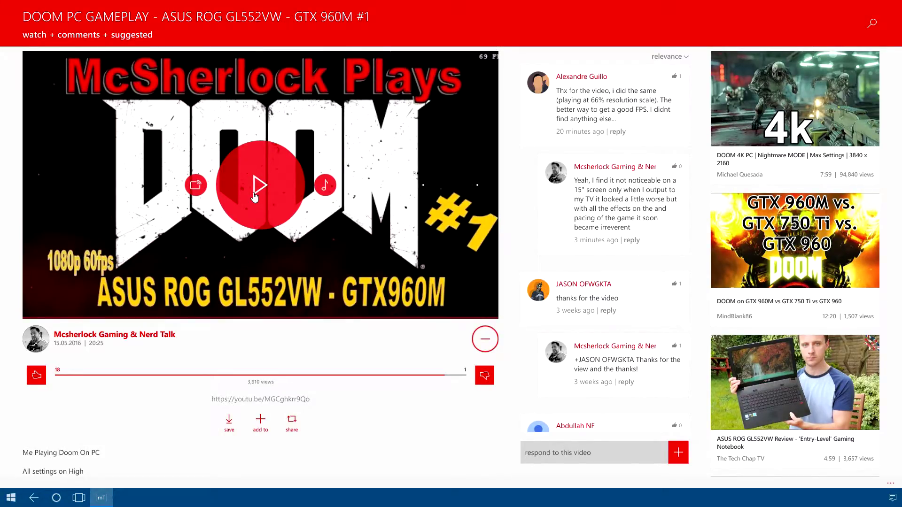
# Play the DOOM gameplay video and switch its quality to 1080p60.
pyautogui.click(255, 196)
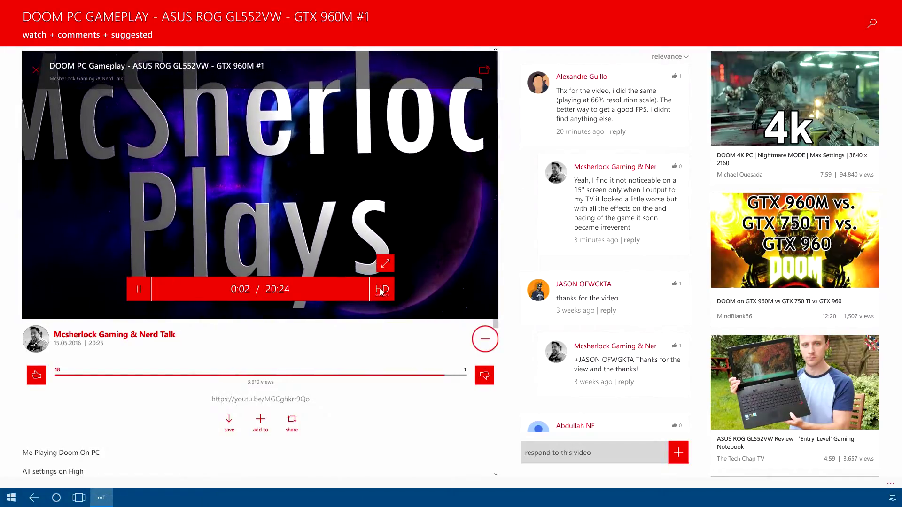
pyautogui.click(381, 291)
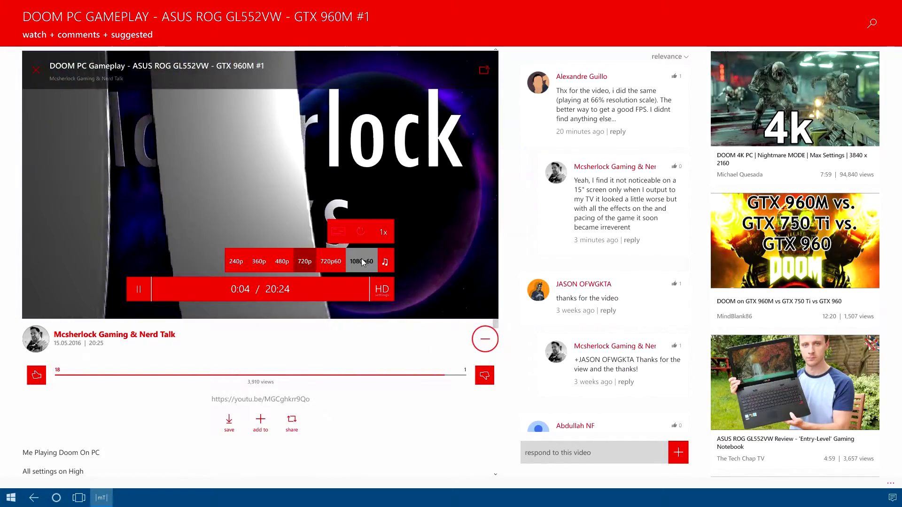
pyautogui.click(363, 262)
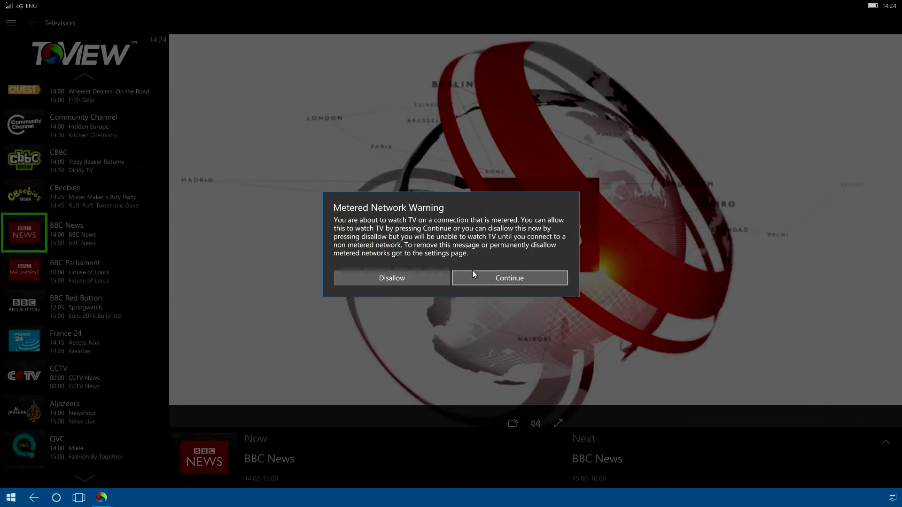
# Accept the Metered Network Warning, tune to BBC News and lower the volume to 1.
pyautogui.click(473, 276)
pyautogui.click(66, 236)
pyautogui.moveTo(380, 357)
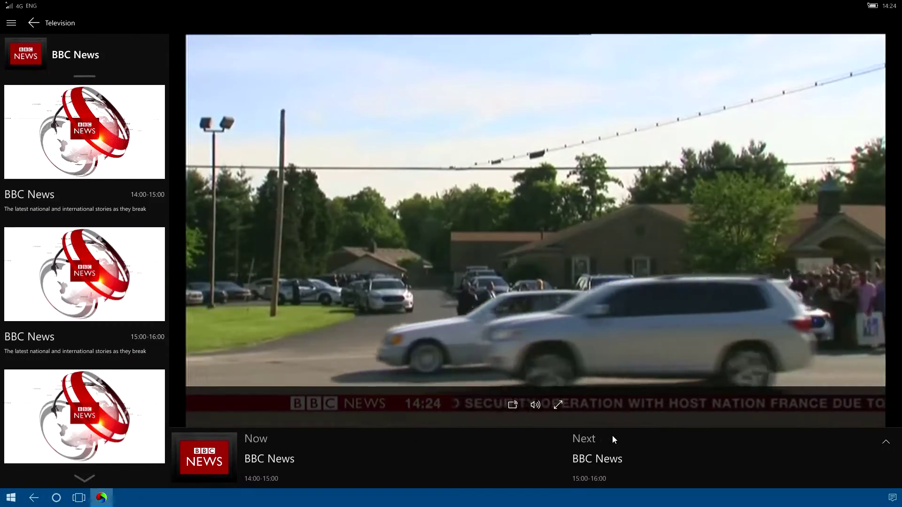
pyautogui.click(540, 405)
pyautogui.click(501, 375)
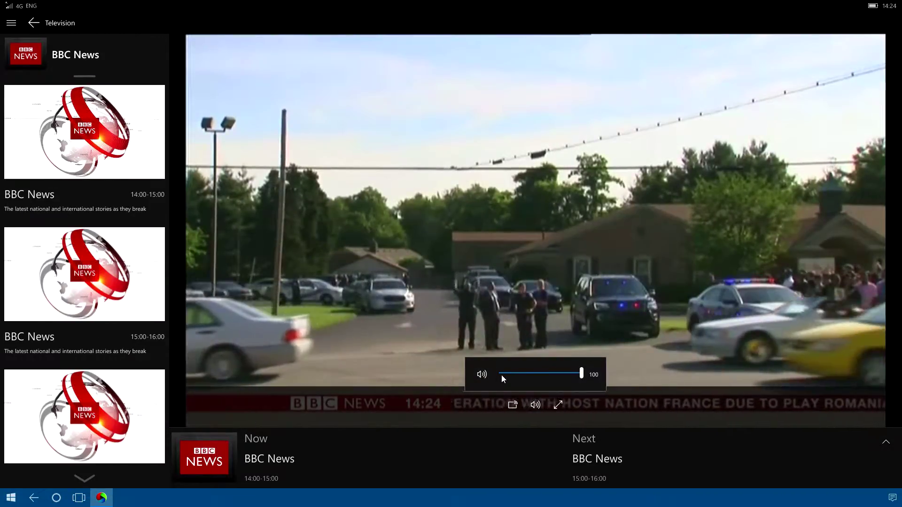
pyautogui.click(458, 269)
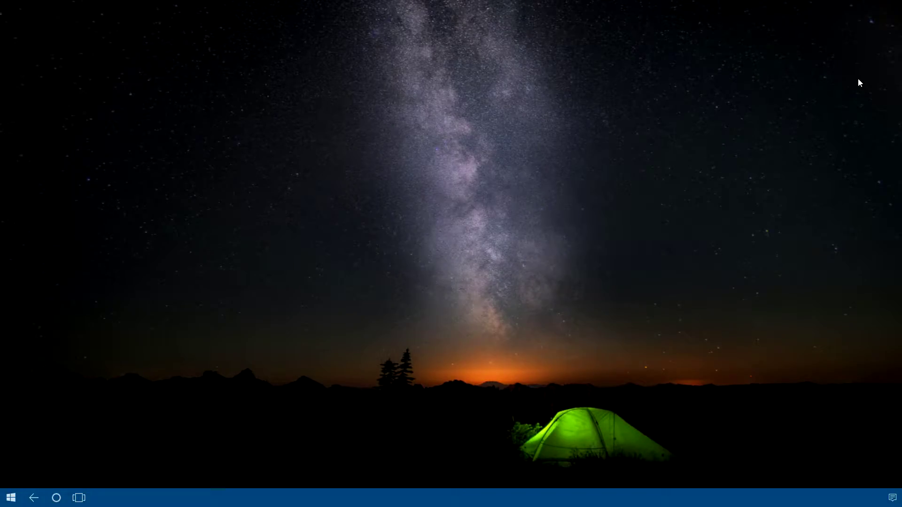
# Launch Camera from the All apps list, close its live preview, then start Microsoft Store.
pyautogui.press('super')
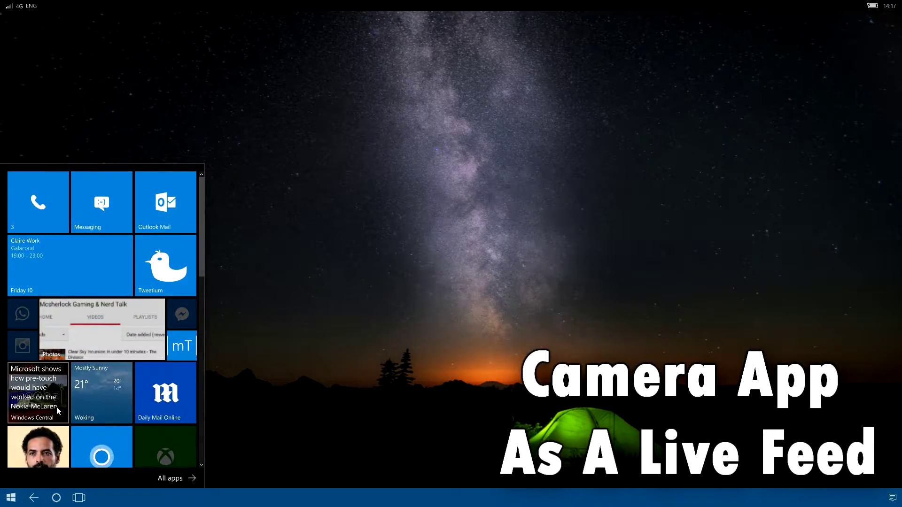
pyautogui.scroll(-2, 56, 407)
pyautogui.click(172, 479)
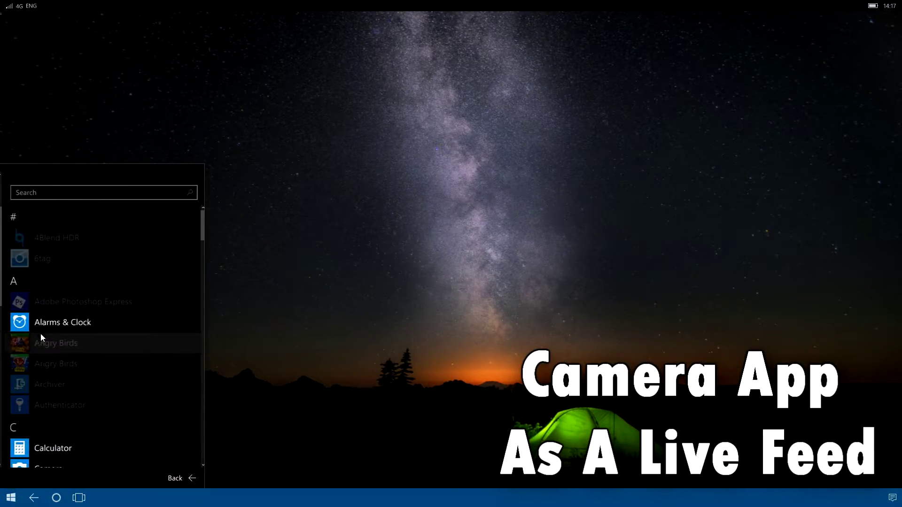
pyautogui.scroll(-2, 17, 450)
pyautogui.click(56, 398)
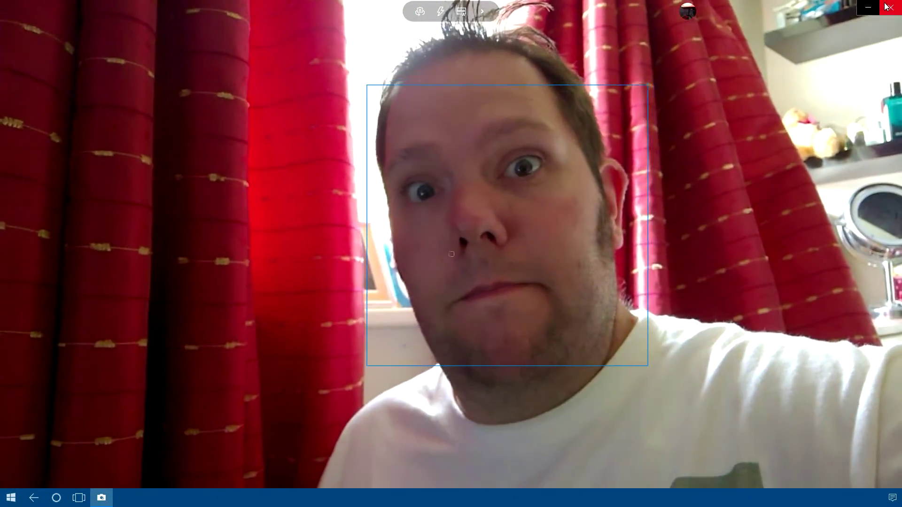
pyautogui.click(885, 5)
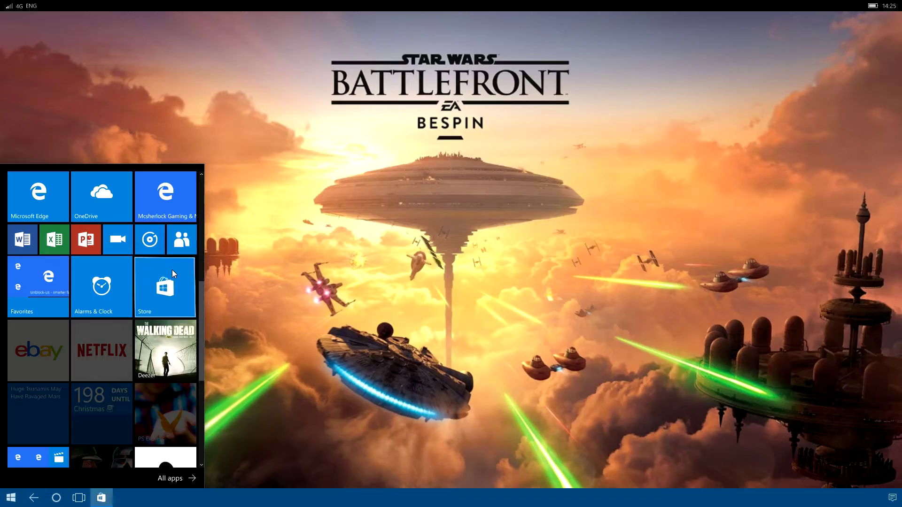
pyautogui.click(171, 269)
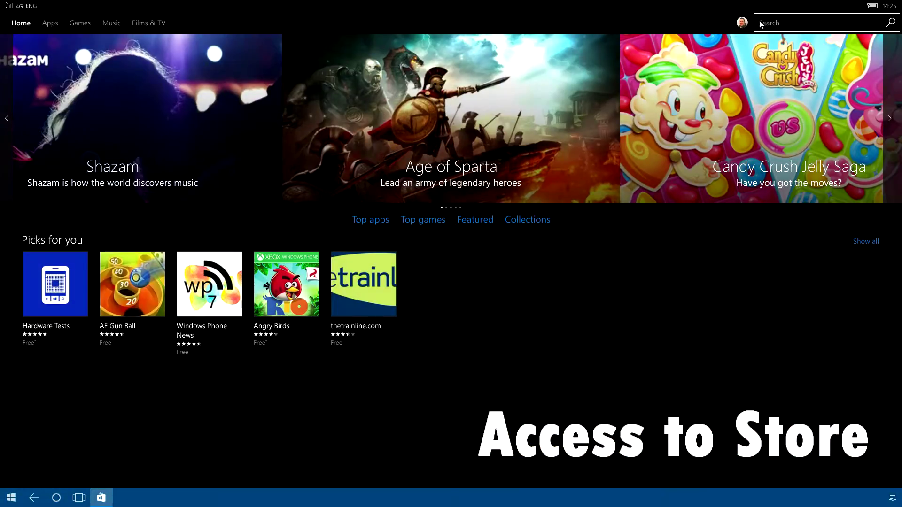
# Search the Store for 'crossy' and get Crossy Road for free.
pyautogui.click(762, 23)
pyautogui.write('crossy')
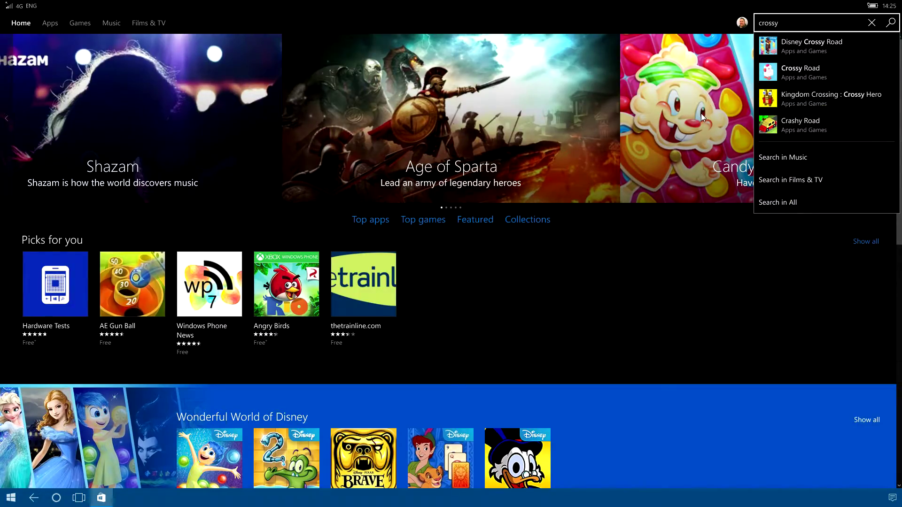
pyautogui.click(796, 73)
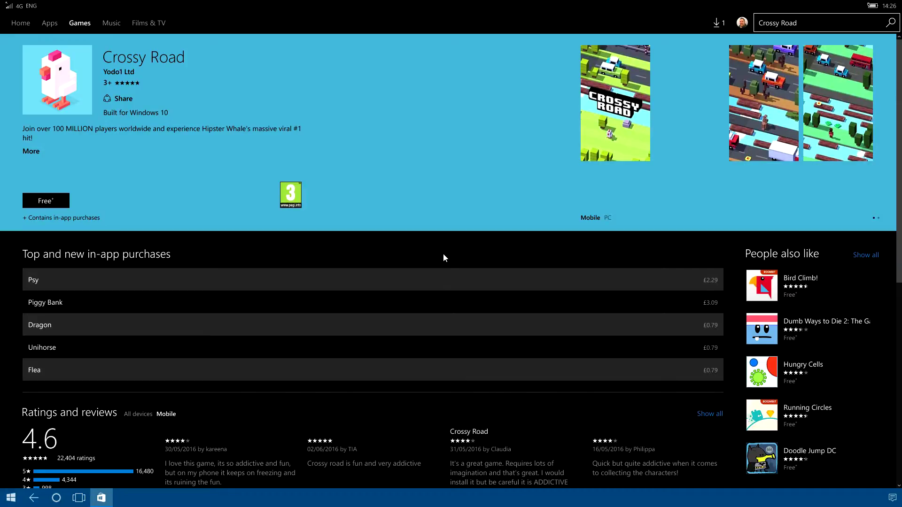
pyautogui.click(33, 202)
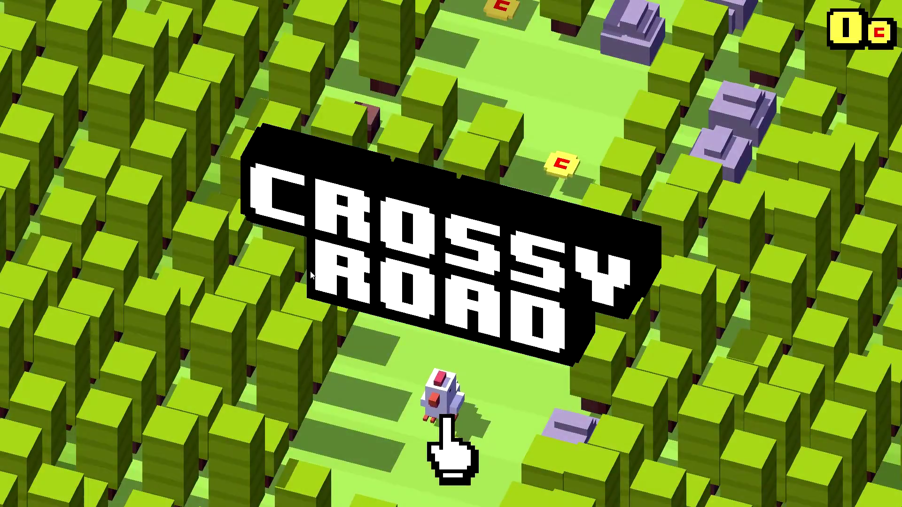
# Hop the chicken forward across the roads until it is hit, scoring 17.
pyautogui.press('Up')
pyautogui.press('Up')
pyautogui.press('Up')
pyautogui.press('Up')
pyautogui.press('Up')
pyautogui.press('Up')
pyautogui.press('Up')
pyautogui.press('Up')
pyautogui.press('Up')
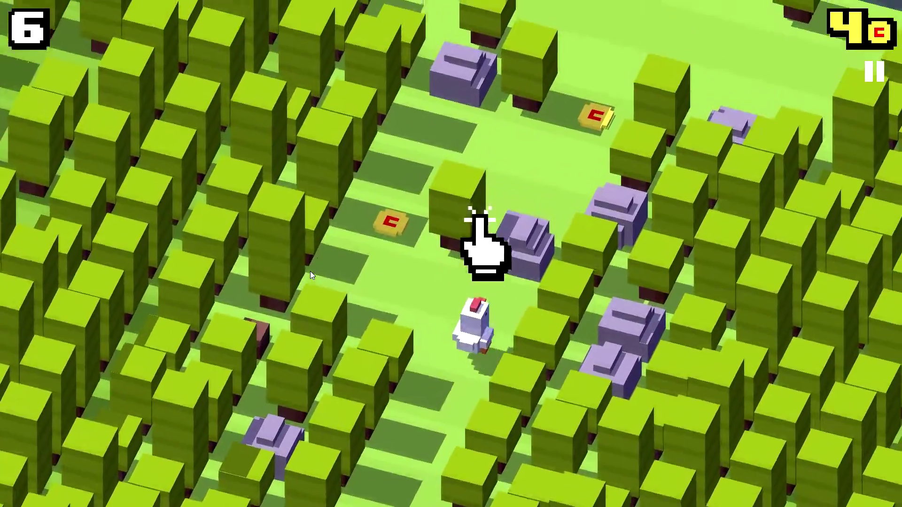
pyautogui.press('Up')
pyautogui.press('Up')
pyautogui.press('Up')
pyautogui.press('Up')
pyautogui.press('Up')
pyautogui.press('Up')
pyautogui.press('Up')
pyautogui.press('Up')
pyautogui.press('Up')
pyautogui.press('Up')
pyautogui.press('Up')
pyautogui.press('Up')
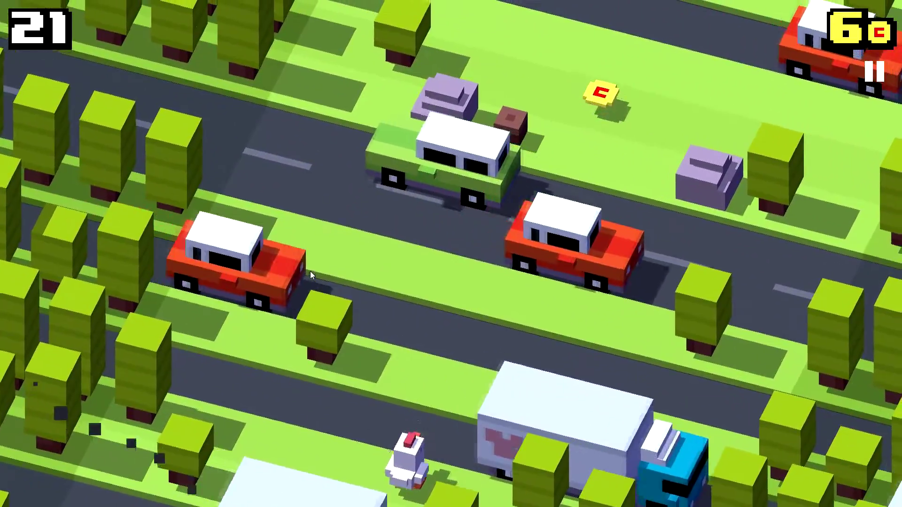
pyautogui.press('Up')
pyautogui.press('Up')
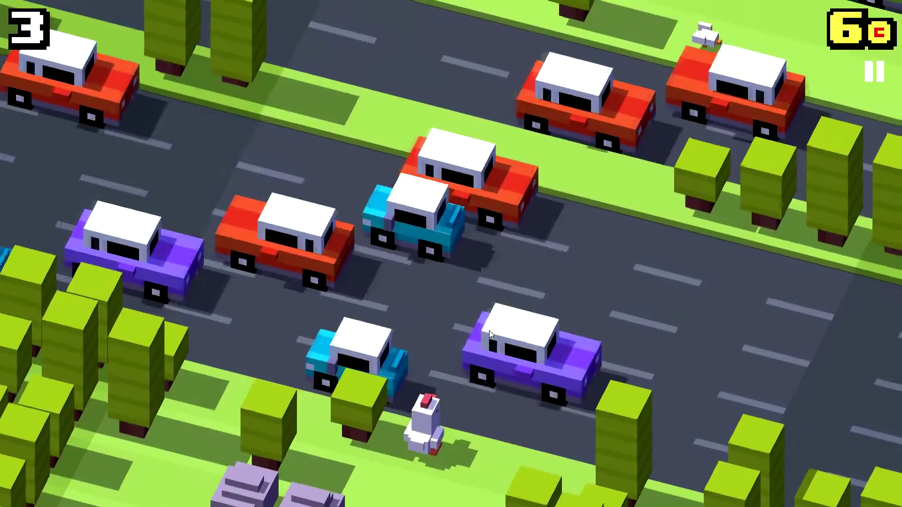
pyautogui.click(489, 331)
pyautogui.click(489, 330)
pyautogui.click(489, 330)
pyautogui.click(489, 331)
pyautogui.click(489, 331)
pyautogui.click(489, 330)
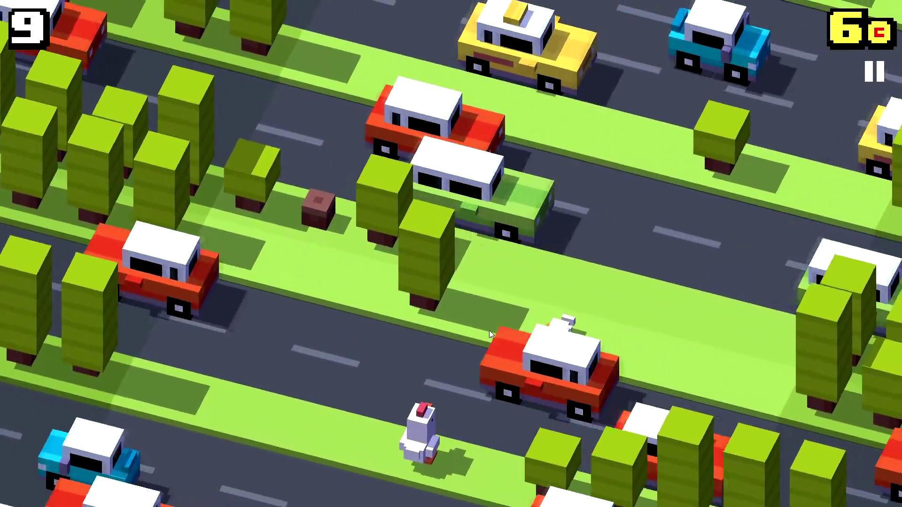
pyautogui.click(489, 331)
pyautogui.click(489, 331)
pyautogui.click(489, 331)
pyautogui.click(489, 331)
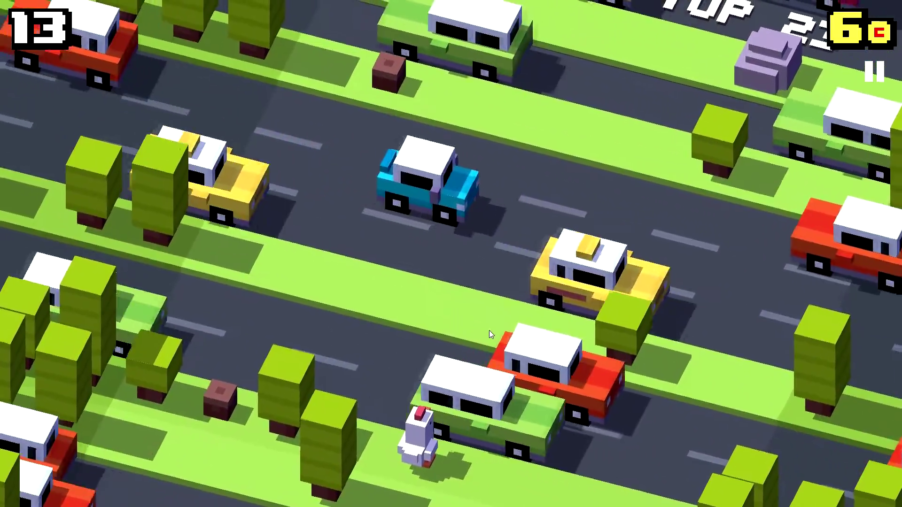
pyautogui.click(489, 331)
pyautogui.click(489, 331)
pyautogui.click(489, 330)
pyautogui.click(489, 330)
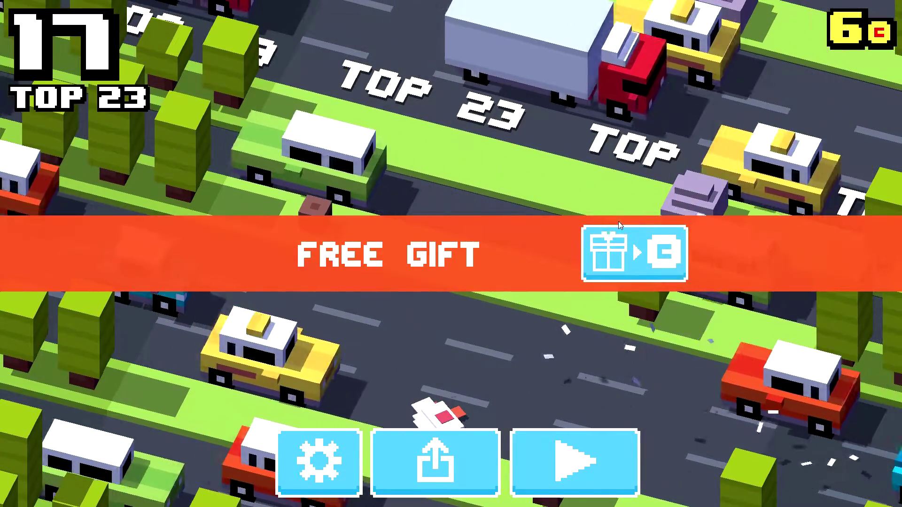
# Claim the Free Gift and collect its 110 coins.
pyautogui.click(618, 240)
pyautogui.click(485, 449)
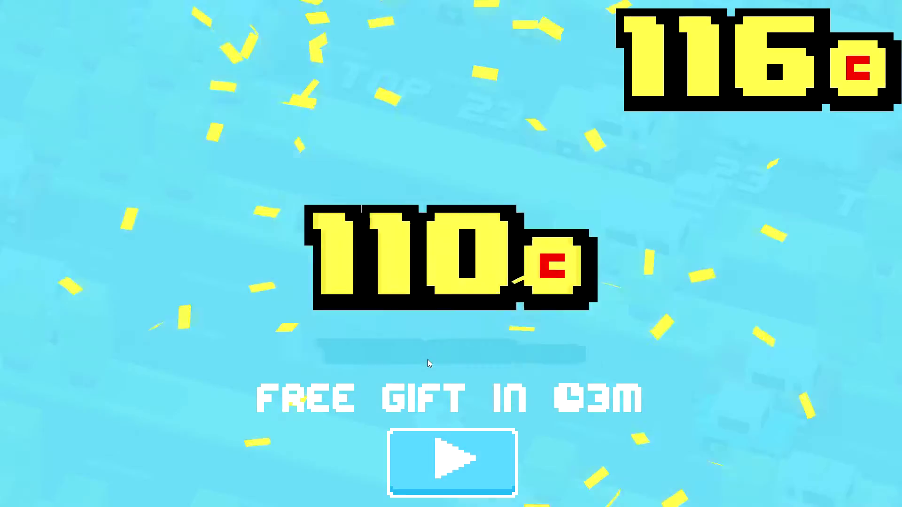
pyautogui.click(437, 465)
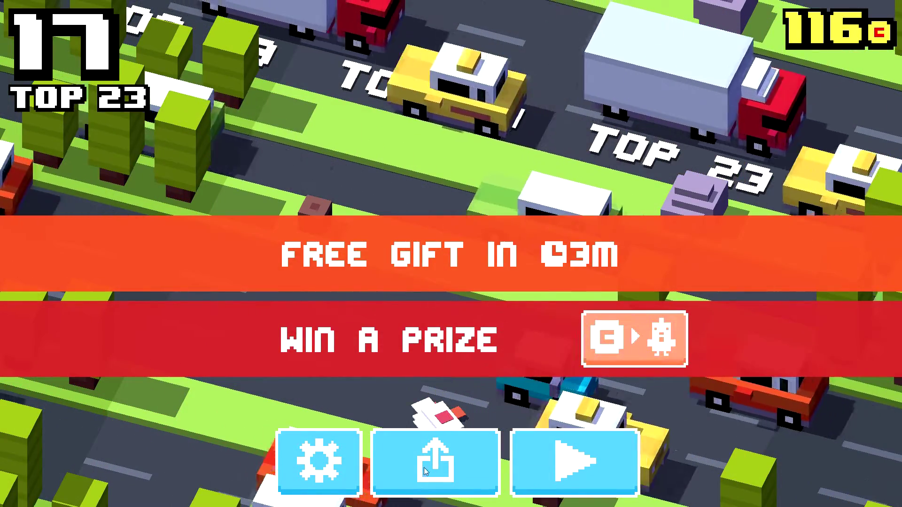
# Start a new run and hop the chicken toward and over the railway tracks.
pyautogui.click(573, 453)
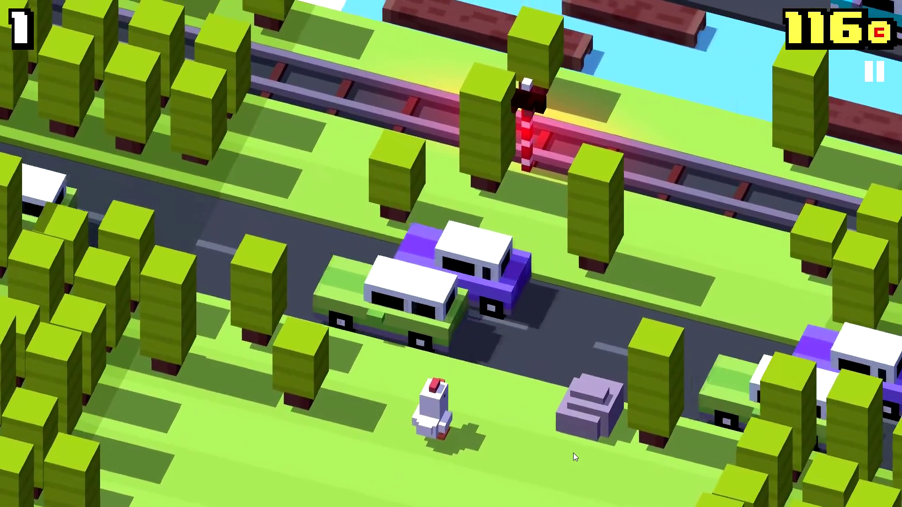
pyautogui.click(573, 453)
pyautogui.click(573, 453)
pyautogui.click(573, 453)
pyautogui.click(573, 453)
pyautogui.click(573, 453)
pyautogui.click(573, 453)
pyautogui.click(573, 453)
pyautogui.click(573, 453)
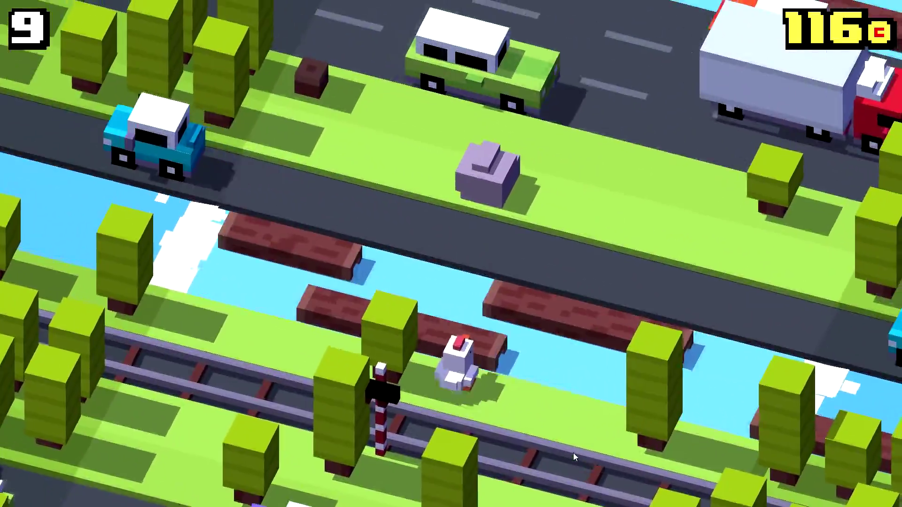
# Hop across the river to a new top score of 25, then close the game.
pyautogui.click(573, 453)
pyautogui.click(573, 453)
pyautogui.click(573, 453)
pyautogui.click(573, 452)
pyautogui.click(573, 452)
pyautogui.click(574, 453)
pyautogui.click(574, 453)
pyautogui.click(573, 453)
pyautogui.click(573, 452)
pyautogui.click(573, 453)
pyautogui.click(573, 453)
pyautogui.click(573, 453)
pyautogui.click(574, 457)
pyautogui.click(573, 457)
pyautogui.click(574, 457)
pyautogui.click(574, 457)
pyautogui.click(574, 456)
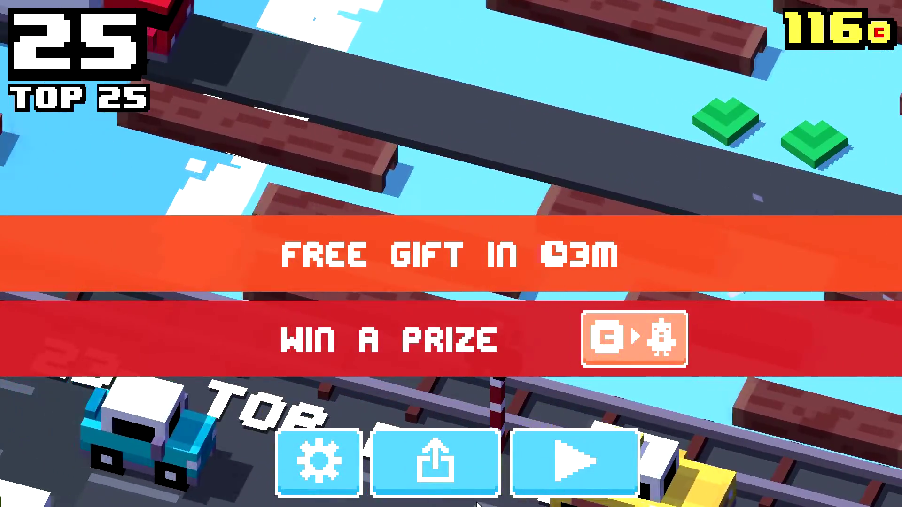
pyautogui.click(446, 478)
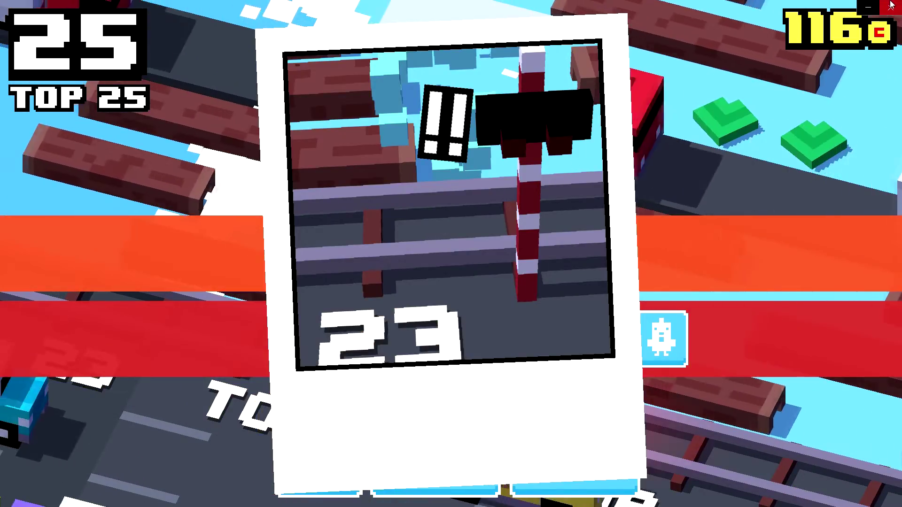
pyautogui.click(891, 5)
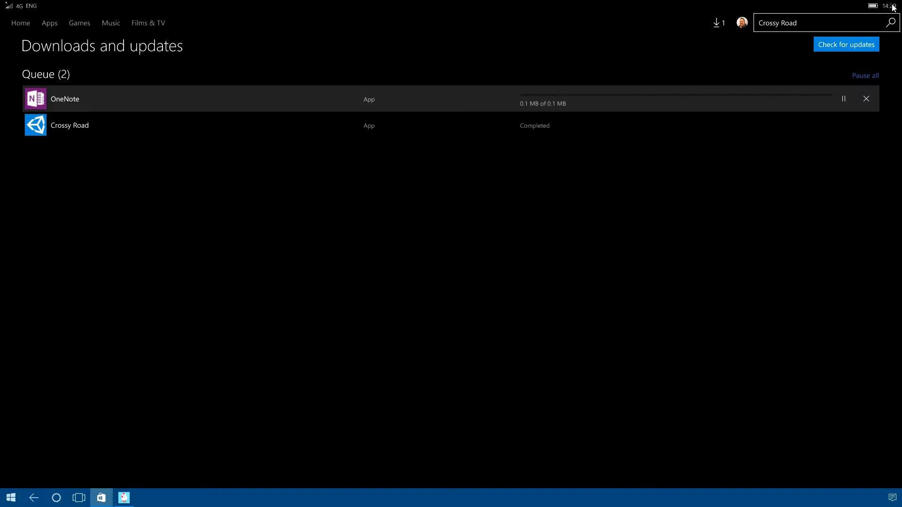
# Open the Phone app's call history from Start, then return to Crossy Road via the taskbar.
pyautogui.click(895, 497)
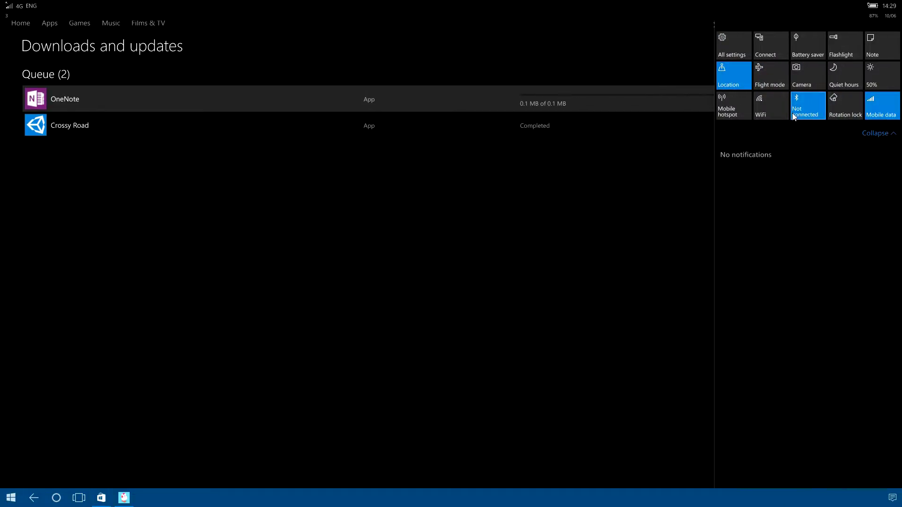
pyautogui.click(11, 498)
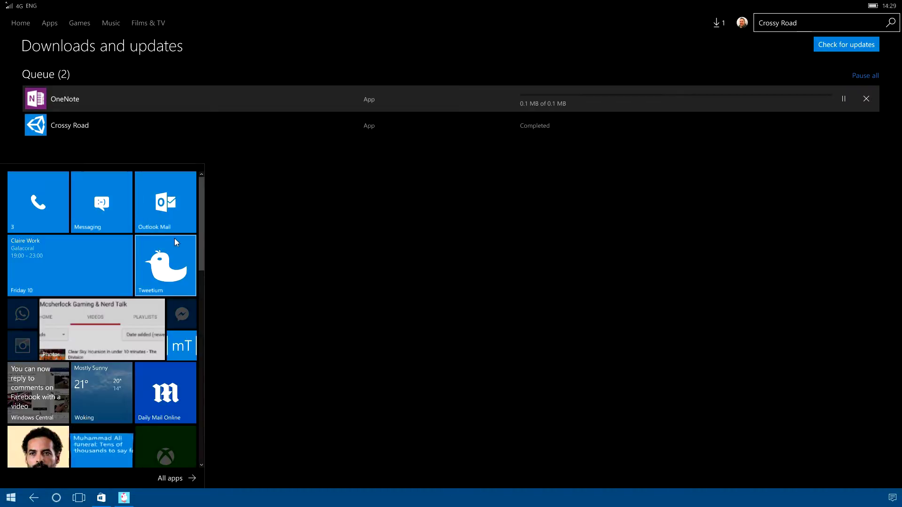
pyautogui.click(31, 203)
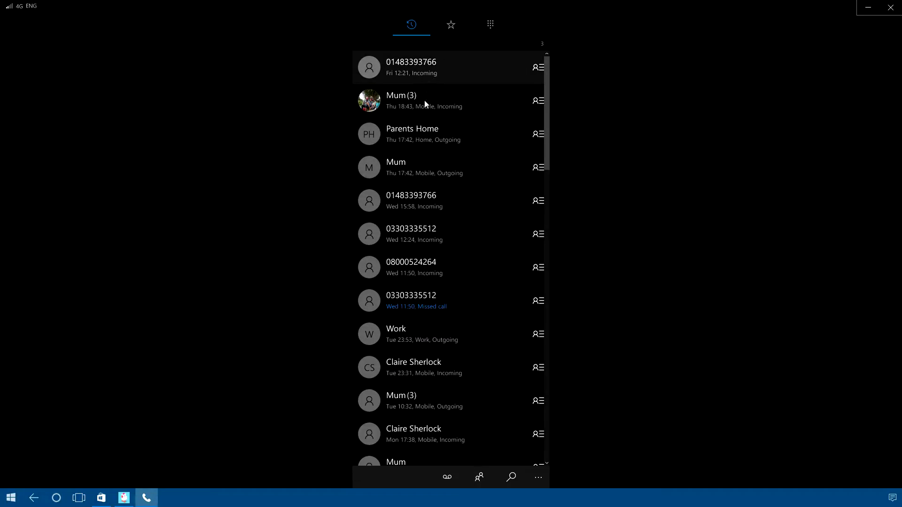
pyautogui.click(118, 502)
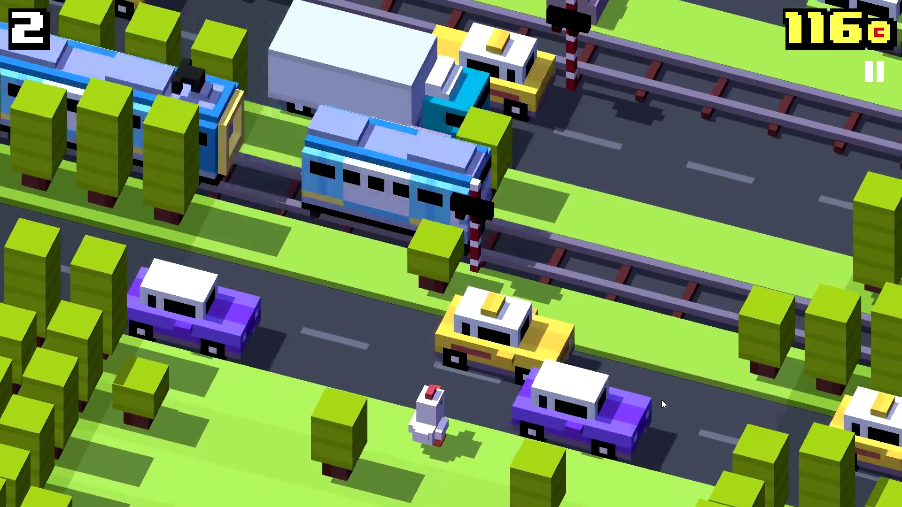
pyautogui.click(662, 403)
pyautogui.click(661, 403)
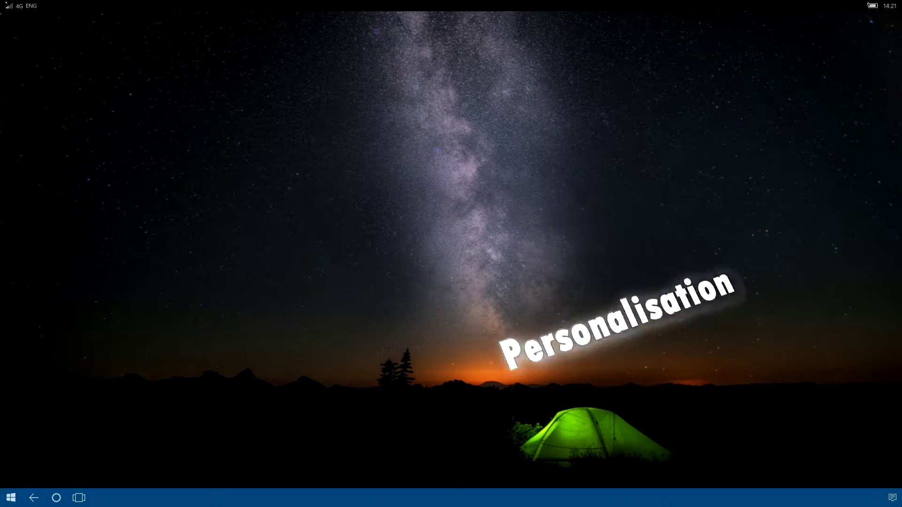
# Open Settings from quick actions and go to Personalisation's second-display background picture.
pyautogui.press('super+a')
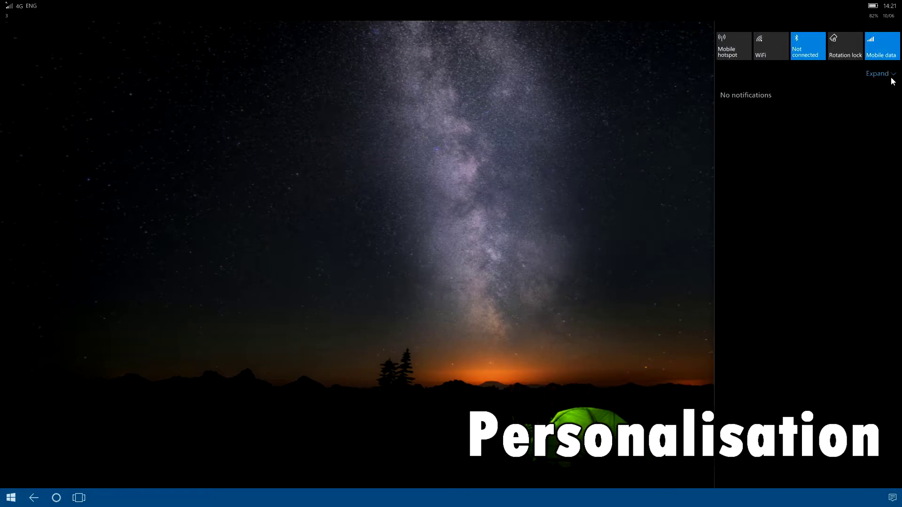
pyautogui.click(880, 73)
pyautogui.click(733, 46)
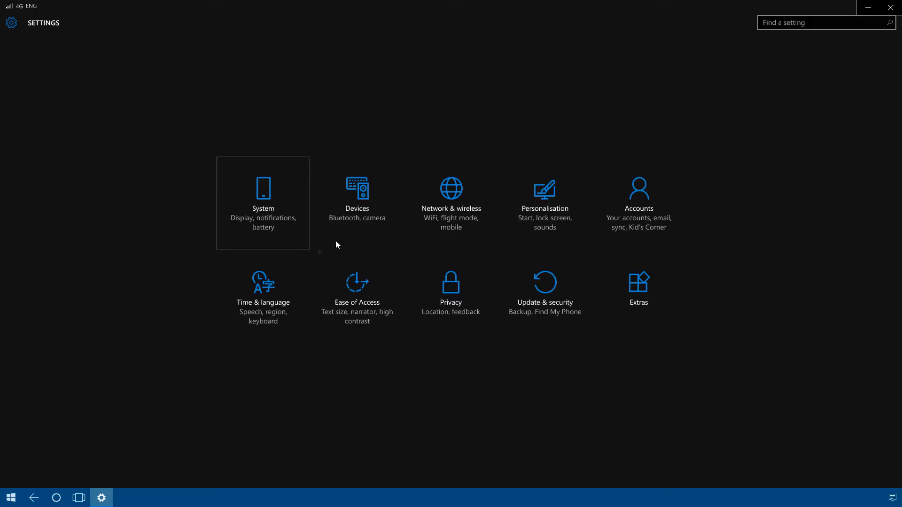
pyautogui.press('Return')
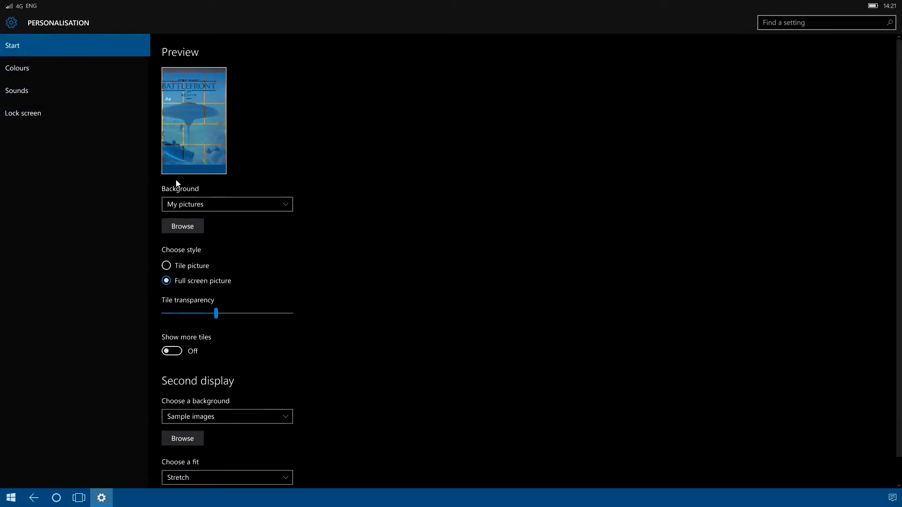
pyautogui.scroll(-1, 222, 414)
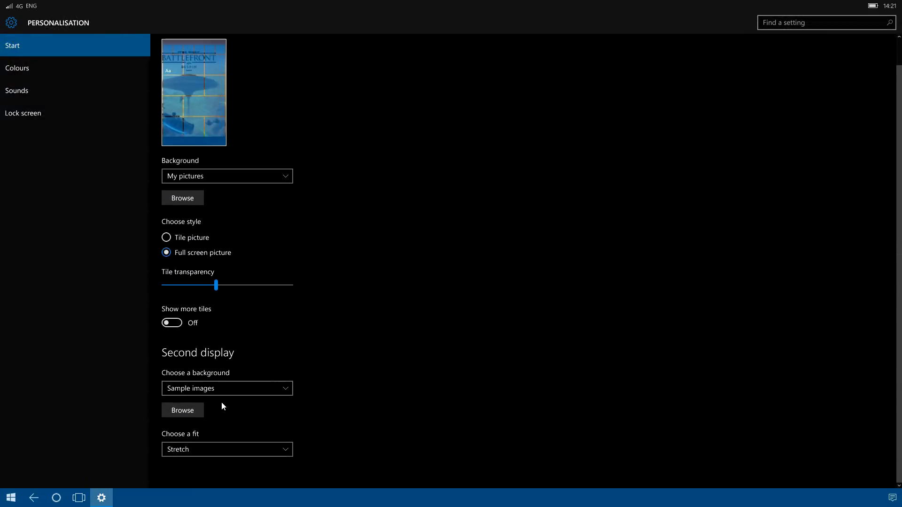
pyautogui.click(176, 413)
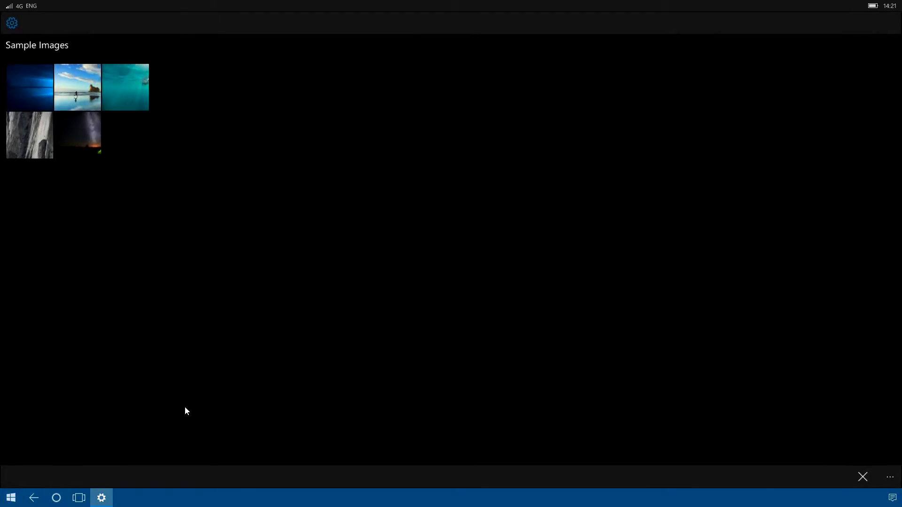
# Apply a sample image to the second display and check the desktop background.
pyautogui.click(41, 86)
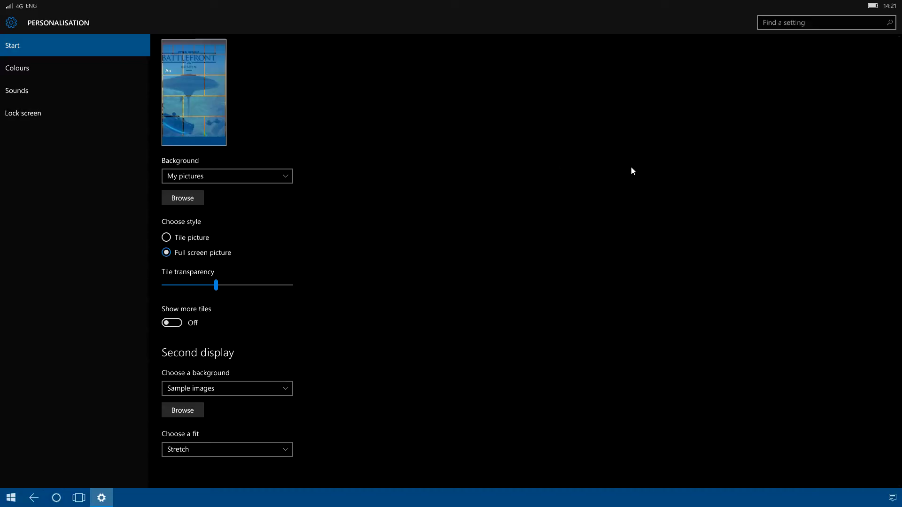
pyautogui.click(866, 8)
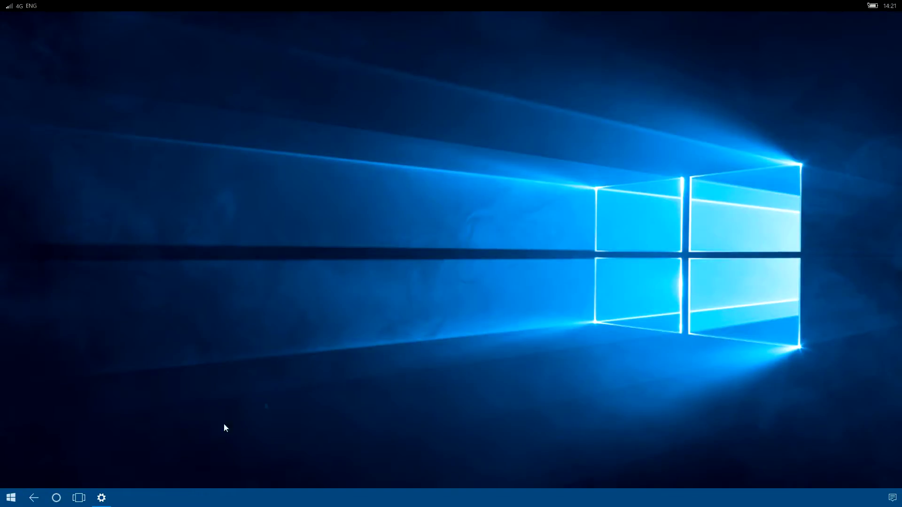
pyautogui.click(106, 498)
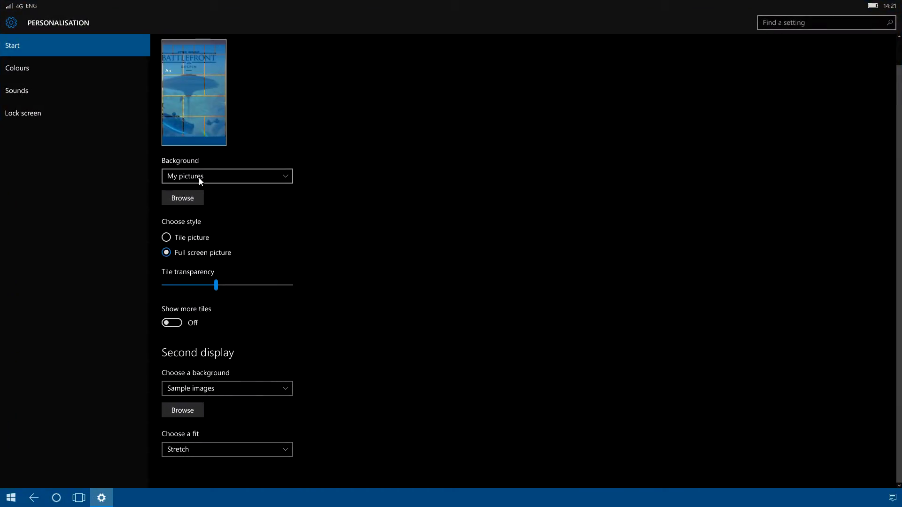
pyautogui.click(188, 414)
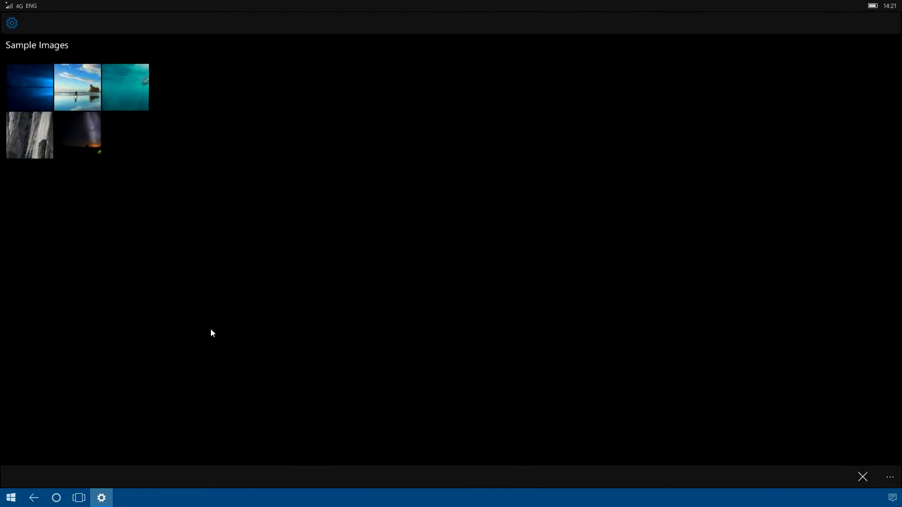
pyautogui.click(30, 497)
# Switch the second-display background source to My pictures and browse for an image.
pyautogui.click(230, 393)
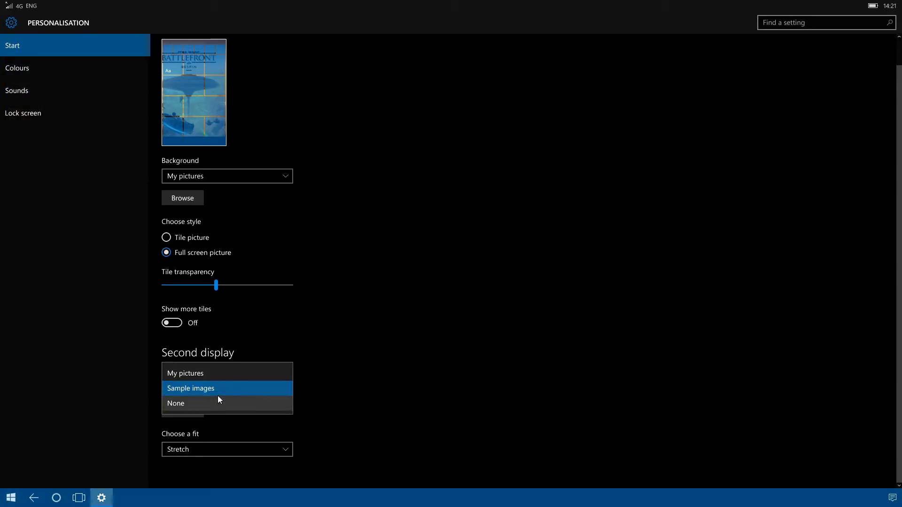
pyautogui.click(214, 379)
pyautogui.click(181, 410)
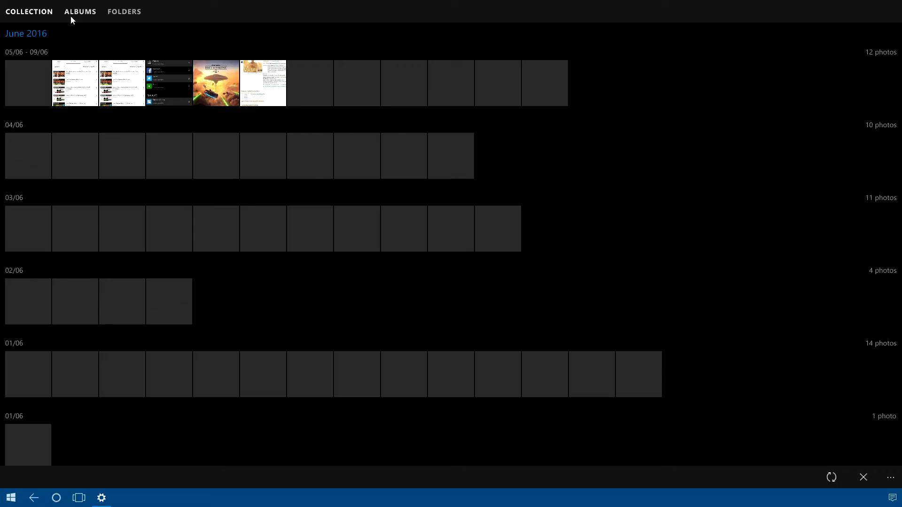
# Look through the Saved pictures album and the SD card's Saved Pictures folder.
pyautogui.click(73, 14)
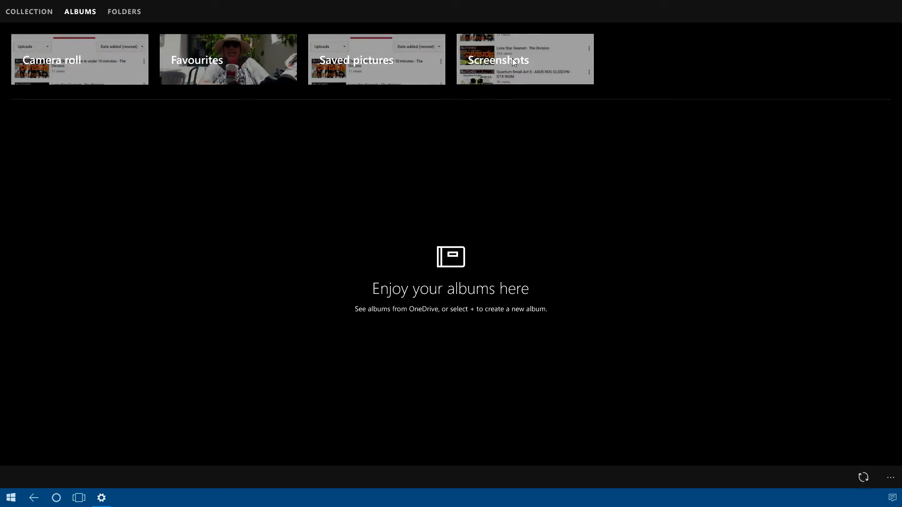
pyautogui.click(328, 74)
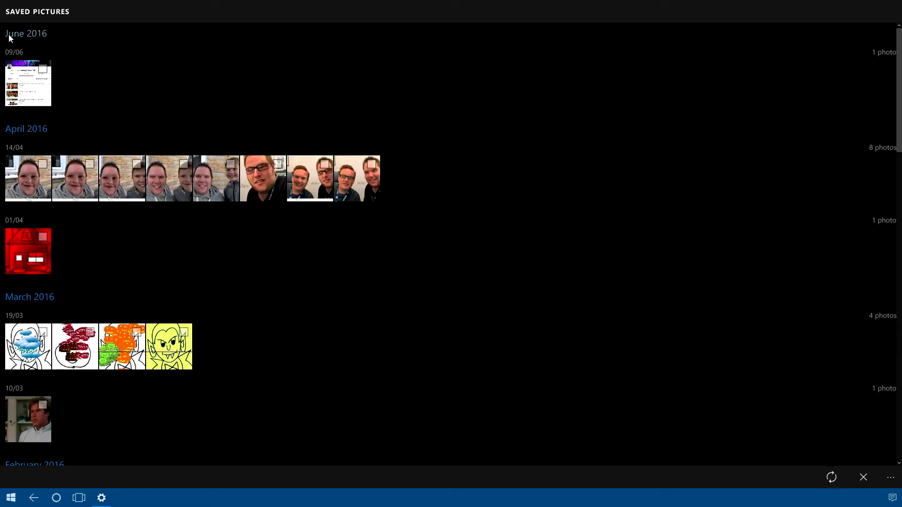
pyautogui.click(34, 498)
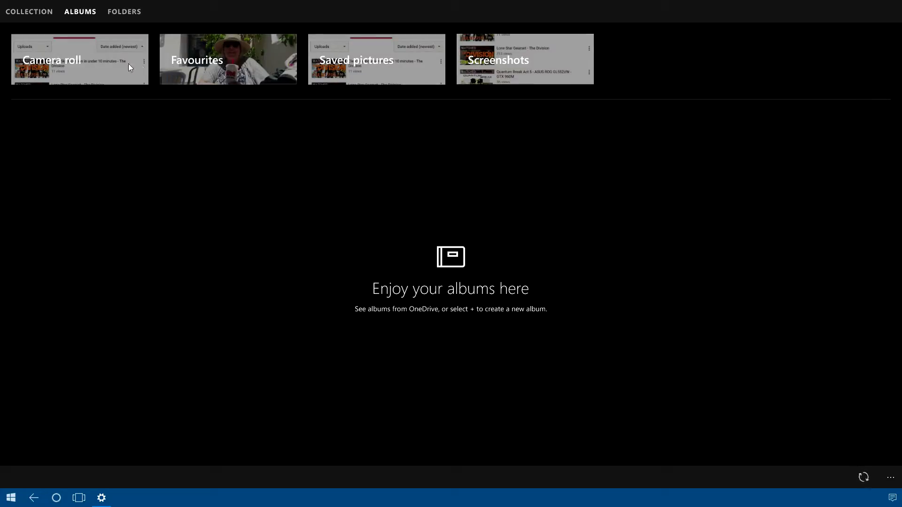
pyautogui.click(127, 18)
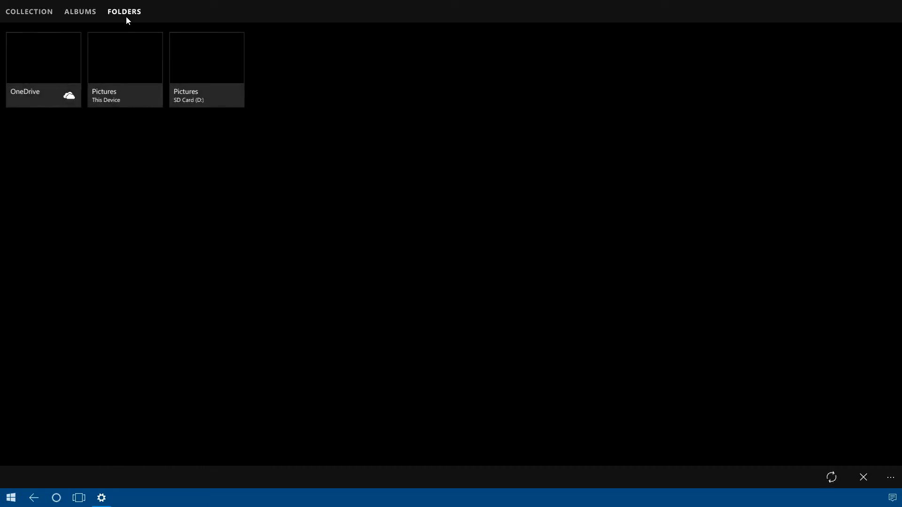
pyautogui.click(192, 72)
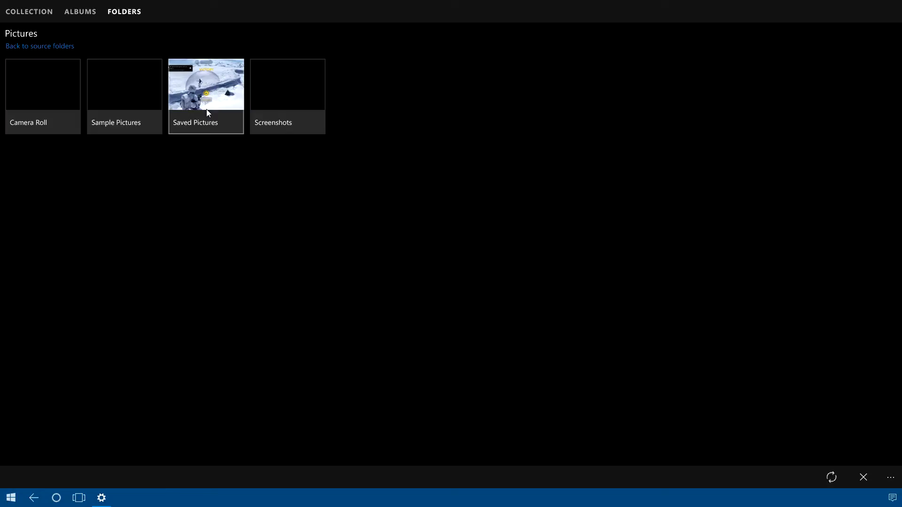
pyautogui.click(219, 109)
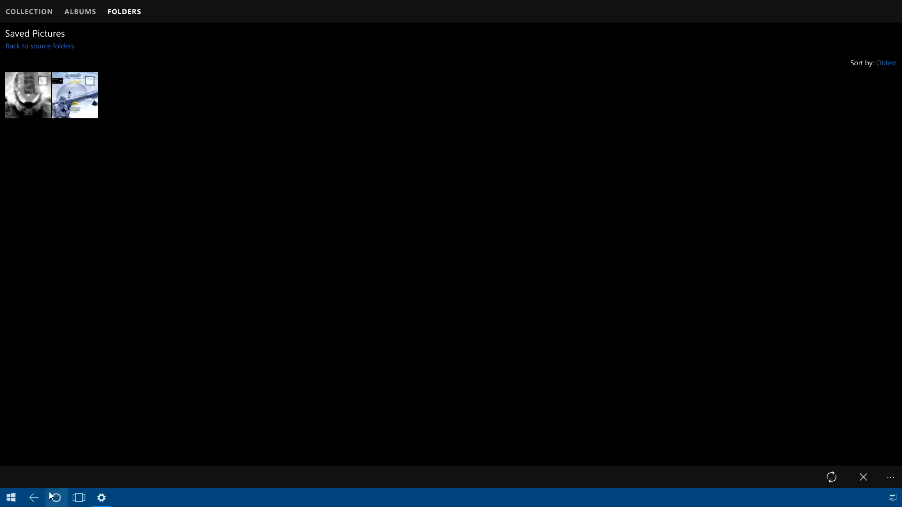
pyautogui.click(34, 497)
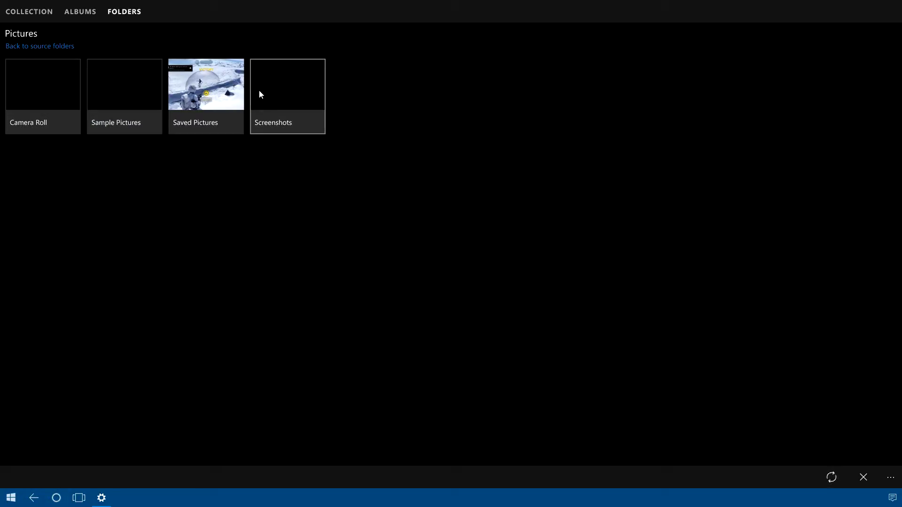
# Open the Tweetium photos folder inside the device's Pictures folder.
pyautogui.click(85, 12)
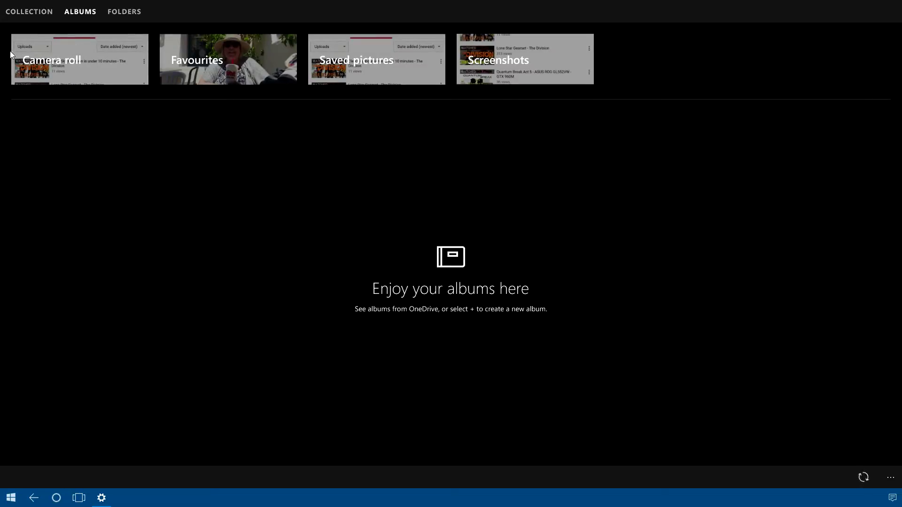
pyautogui.click(117, 13)
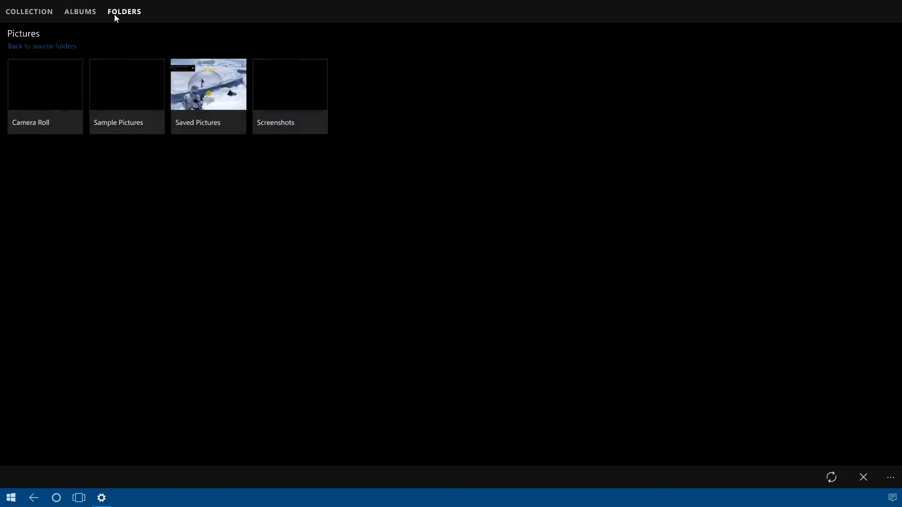
pyautogui.click(46, 44)
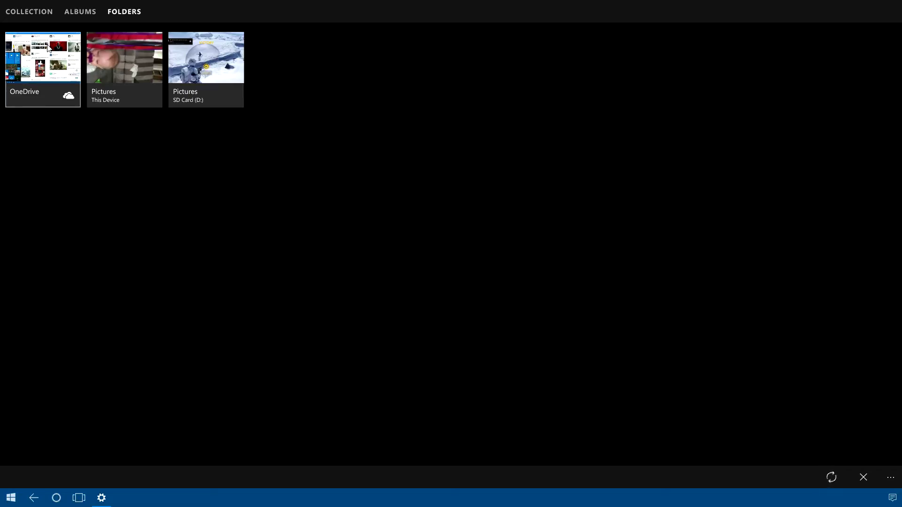
pyautogui.click(107, 61)
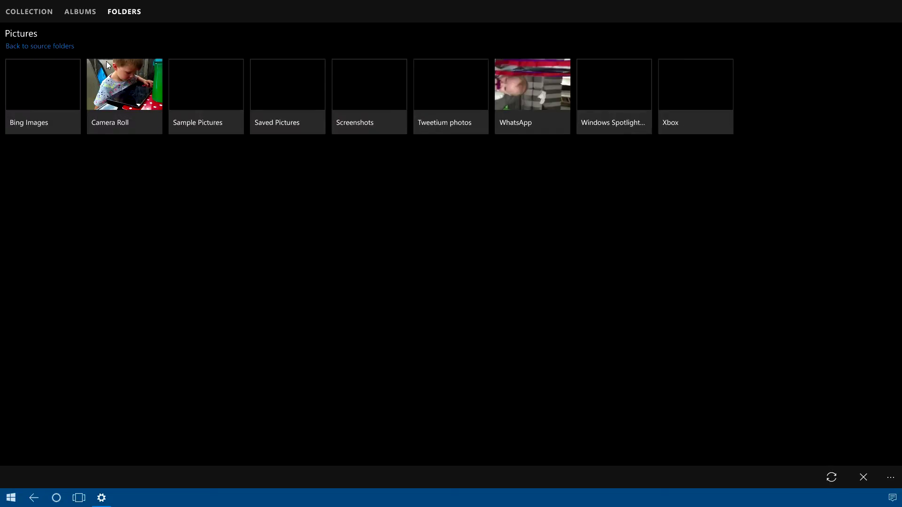
pyautogui.click(451, 97)
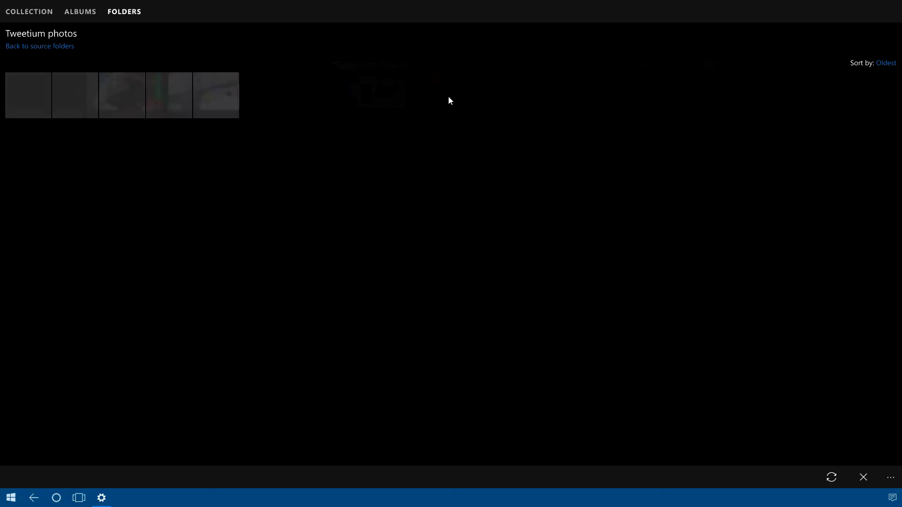
# Set the whole, uncropped Star Wars Battlefront Bespin picture as the Continuum desktop background.
pyautogui.click(235, 106)
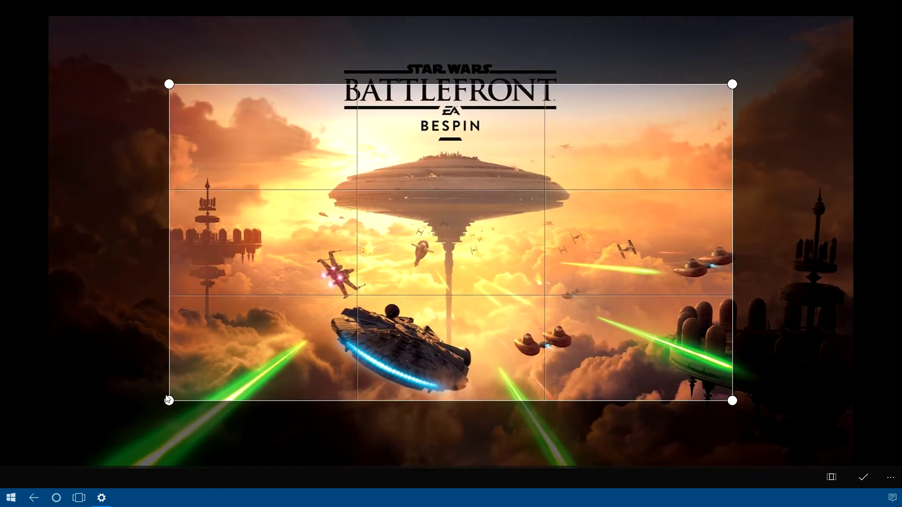
pyautogui.moveTo(168, 399); pyautogui.dragTo(49, 466)
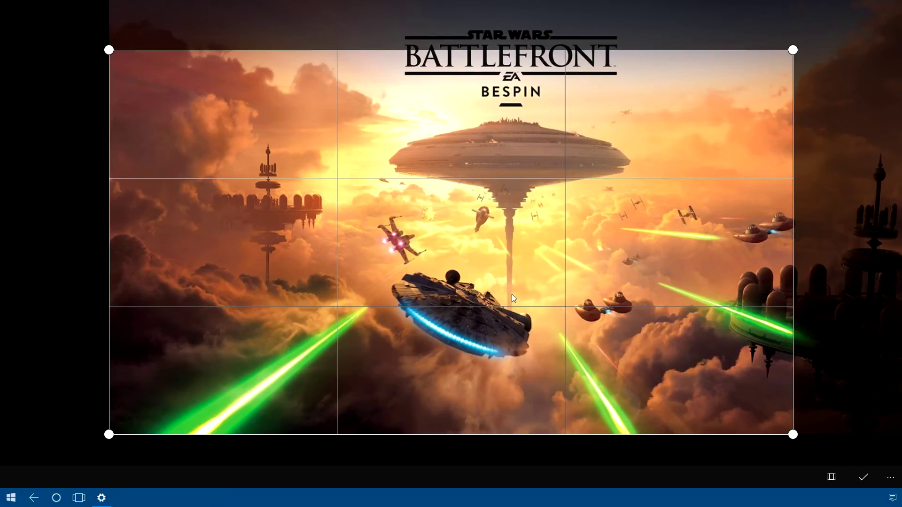
pyautogui.moveTo(793, 49); pyautogui.dragTo(897, 5)
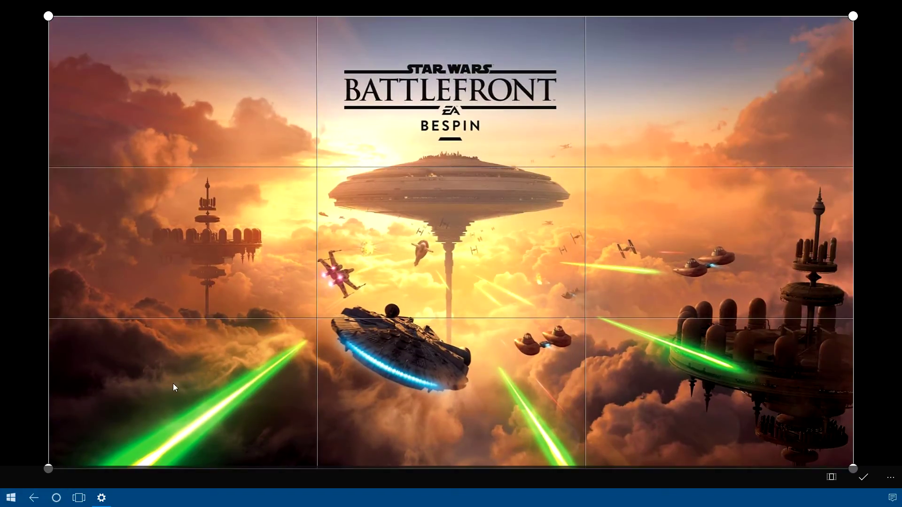
pyautogui.click(859, 478)
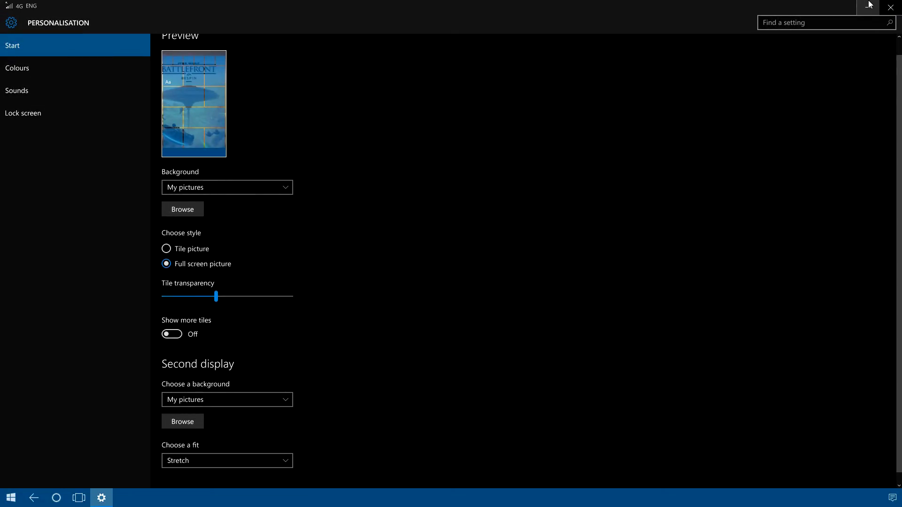
pyautogui.click(868, 5)
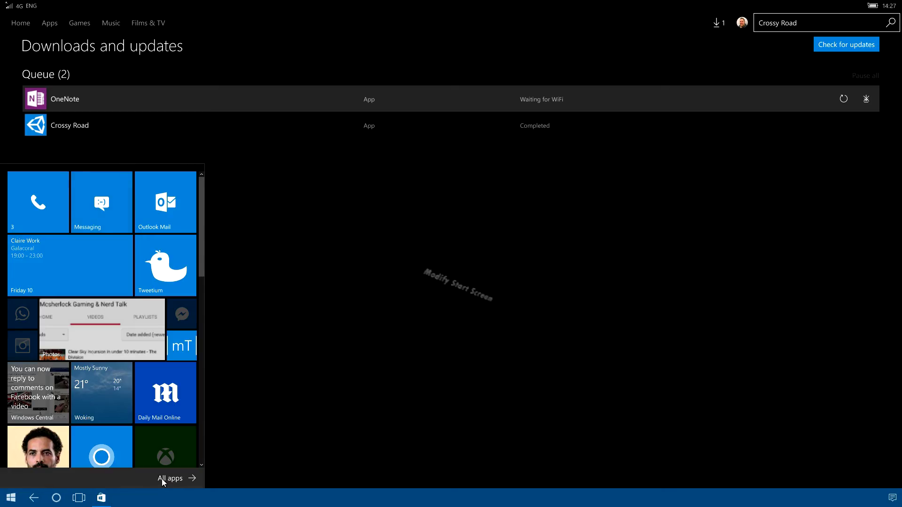
# Pin Crossy Road to Start from the All apps list.
pyautogui.click(171, 478)
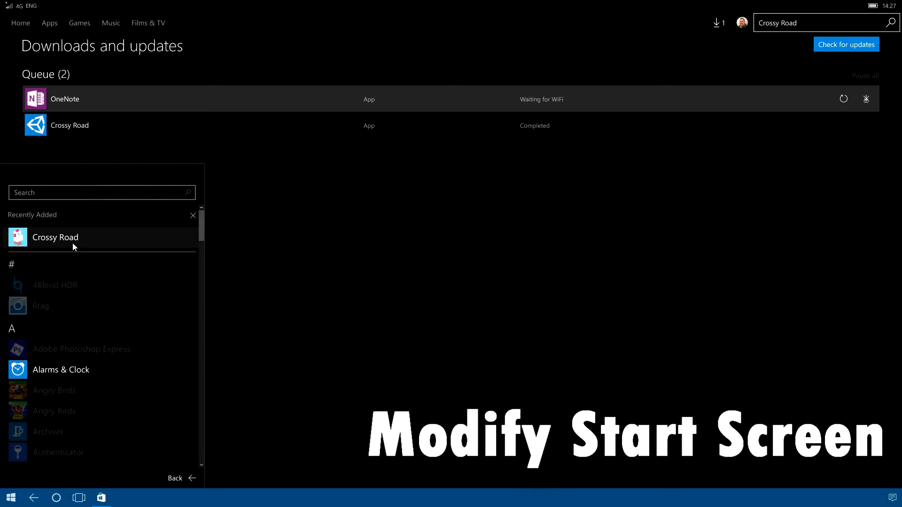
pyautogui.rightClick(67, 241)
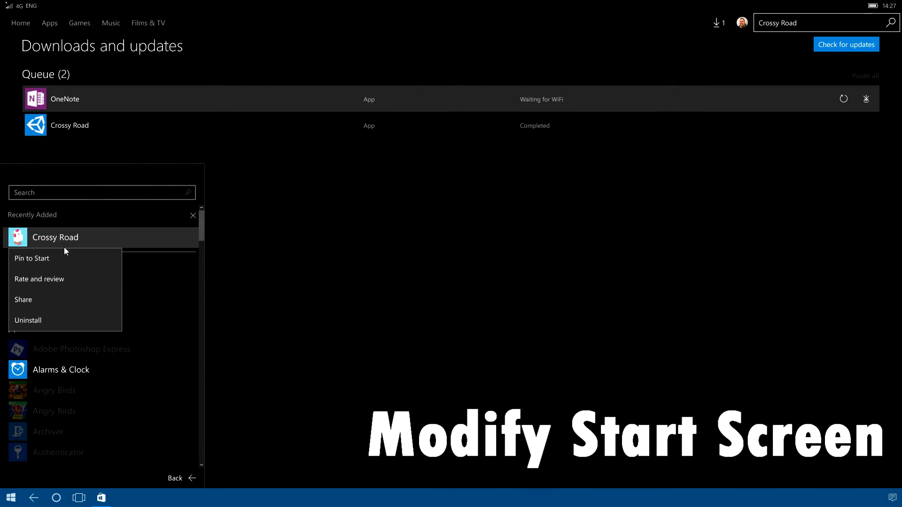
pyautogui.click(60, 256)
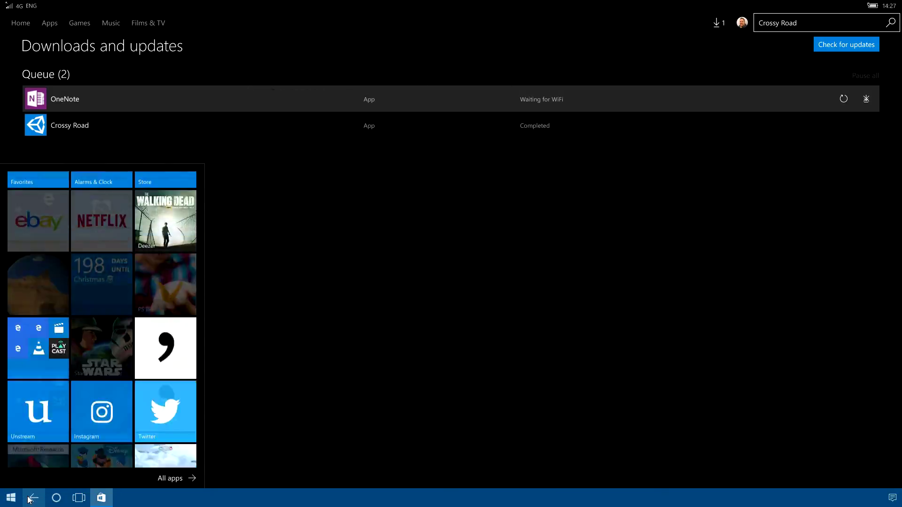
pyautogui.click(29, 500)
# Place the Crossy Road Start tile below Go home and change its tile size.
pyautogui.press('super')
pyautogui.scroll(-10, 75, 431)
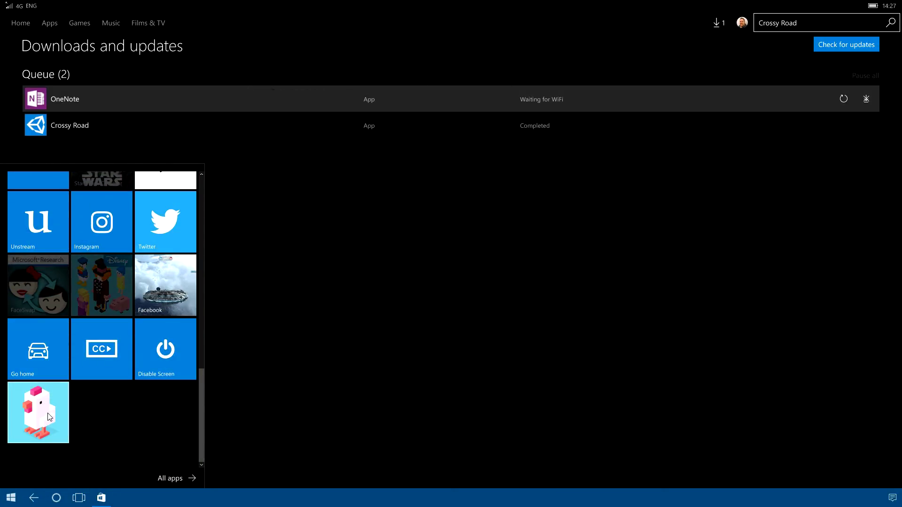
pyautogui.moveTo(54, 397); pyautogui.dragTo(75, 429)
pyautogui.click(88, 401)
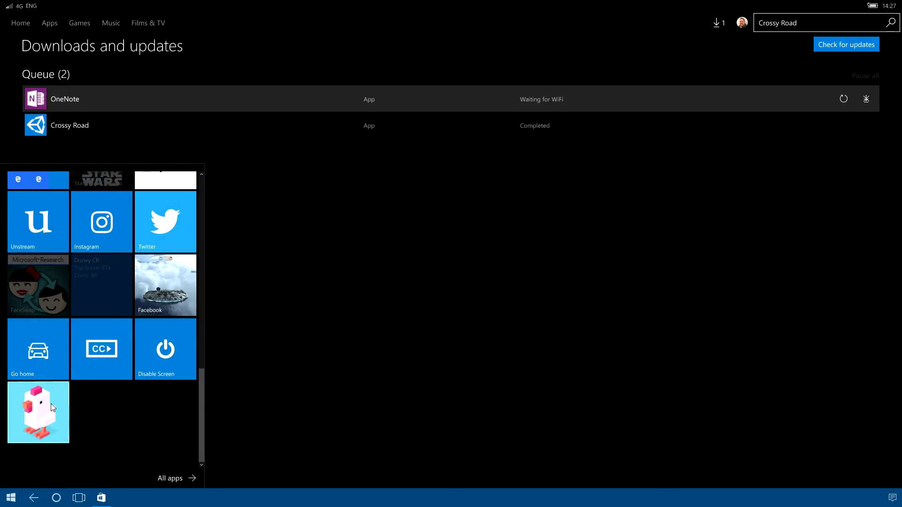
pyautogui.click(74, 429)
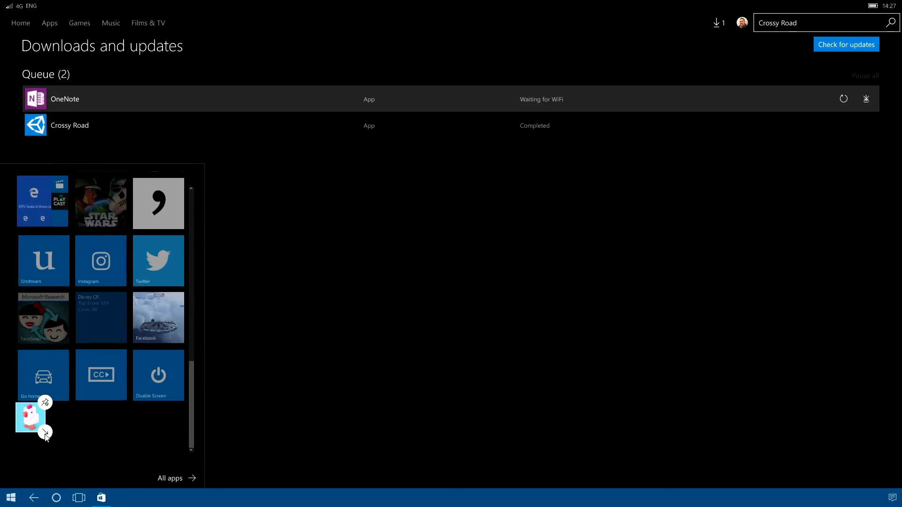
pyautogui.click(44, 430)
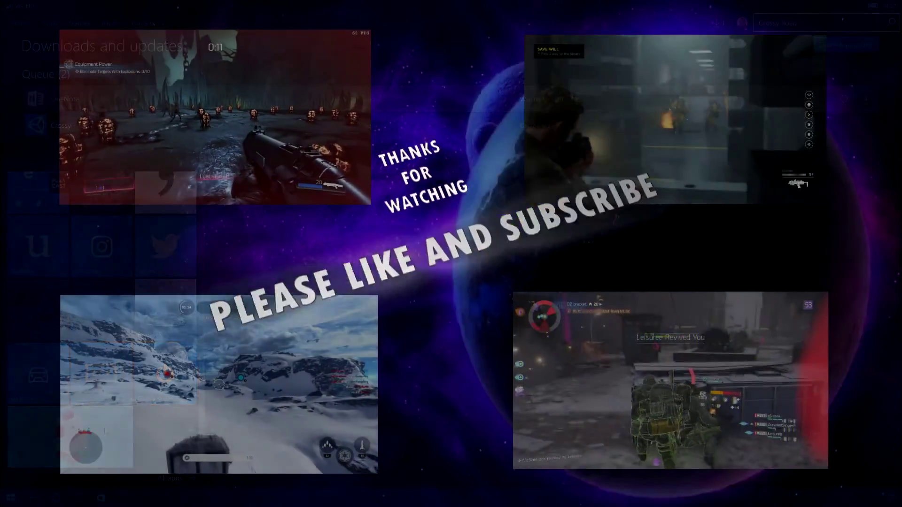